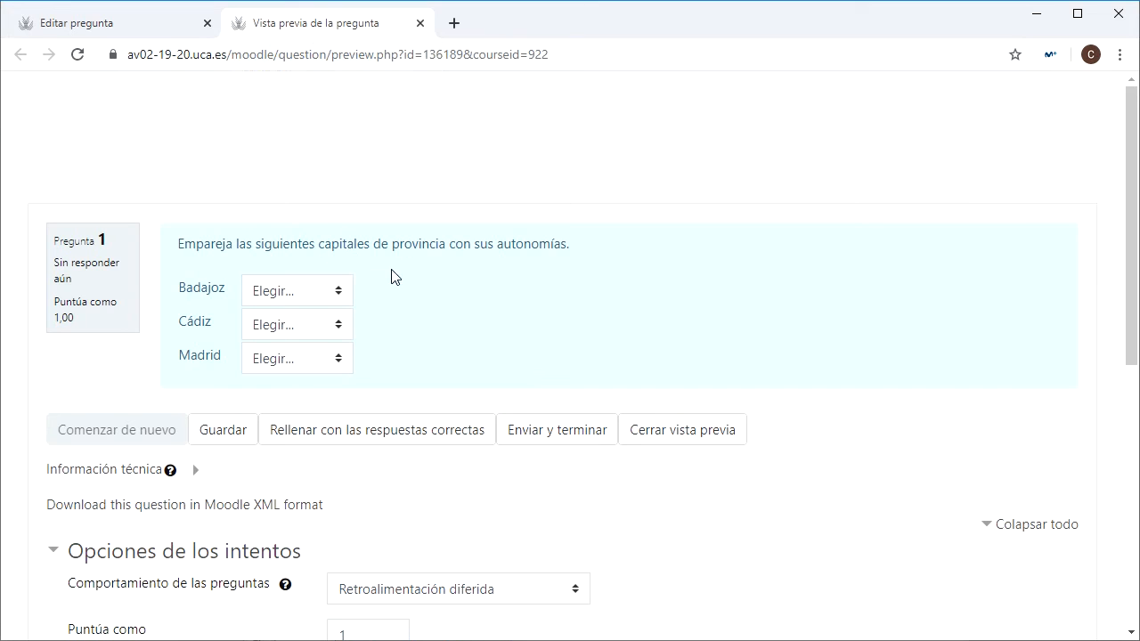
# Step: Copy the question statement "Empareja las siguientes capitales de provincia con sus autonomías." from the question preview
pyautogui.moveTo(570, 247); pyautogui.dragTo(179, 243)
pyautogui.hotkey('ctrl', 'c')
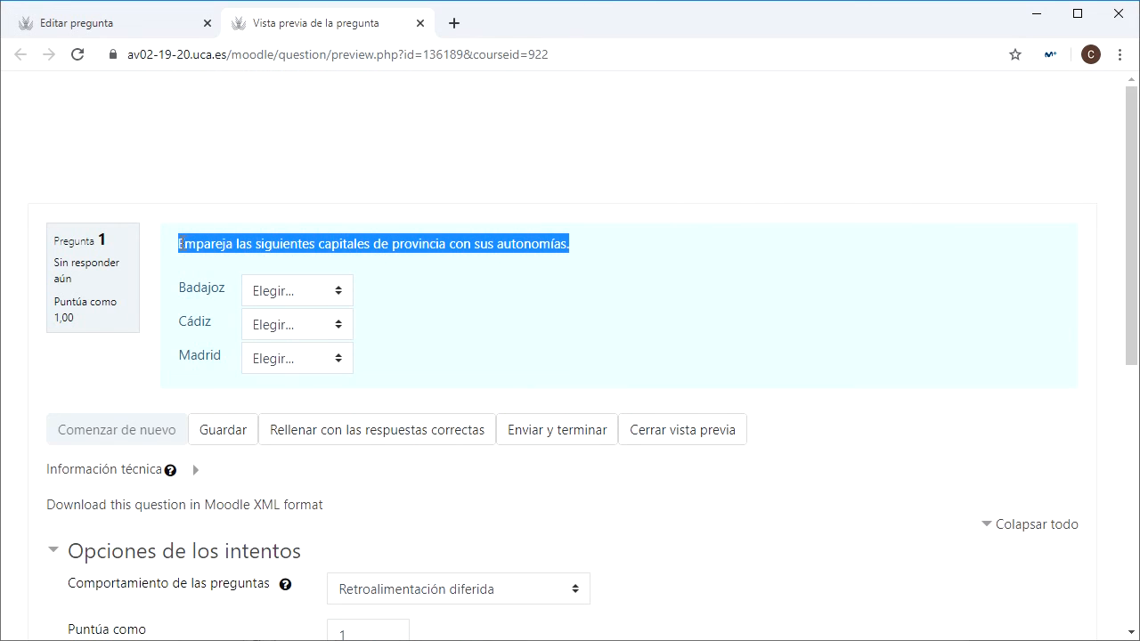
pyautogui.click(497, 300)
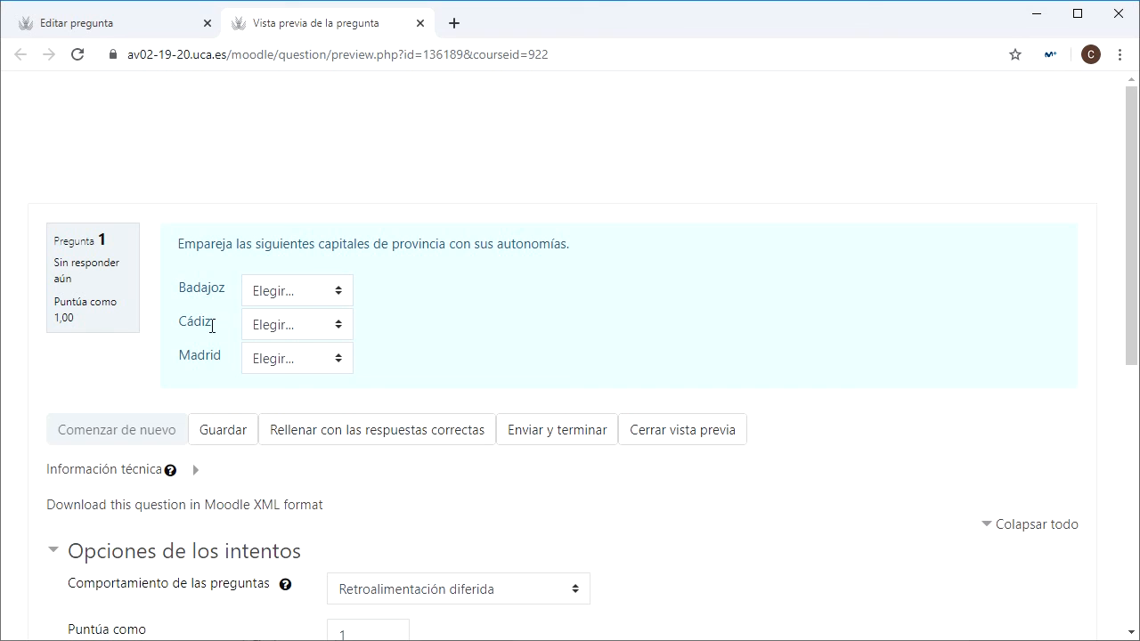
# Step: Answer the previewed question by matching Badajoz with Extremadura, Cádiz with Andalucía and Madrid with Madrid
pyautogui.click(278, 294)
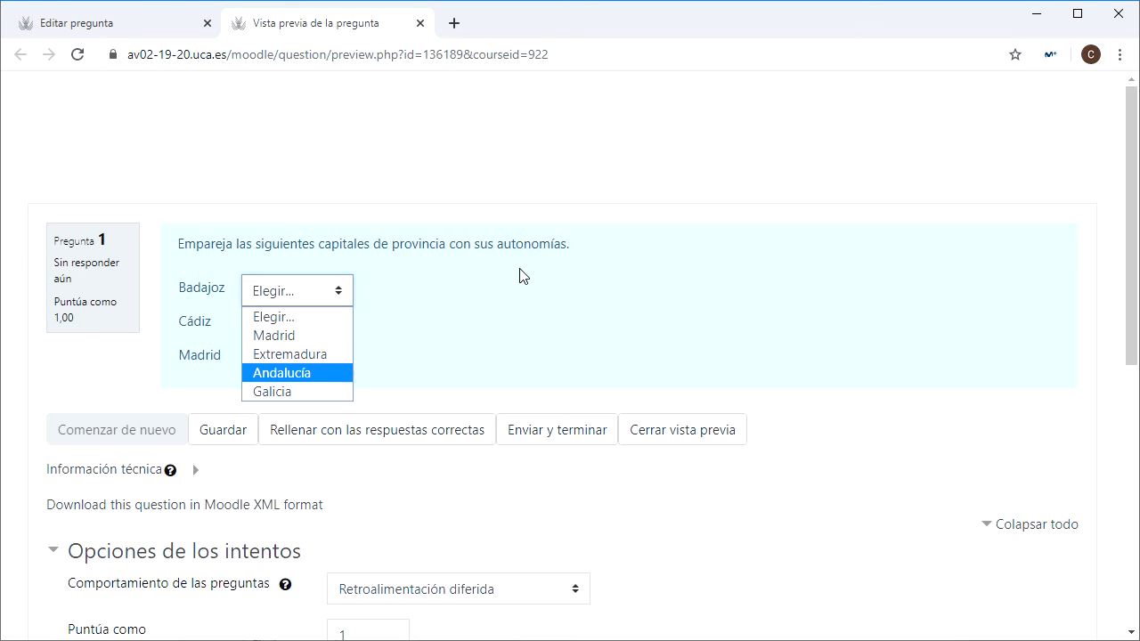
pyautogui.click(519, 309)
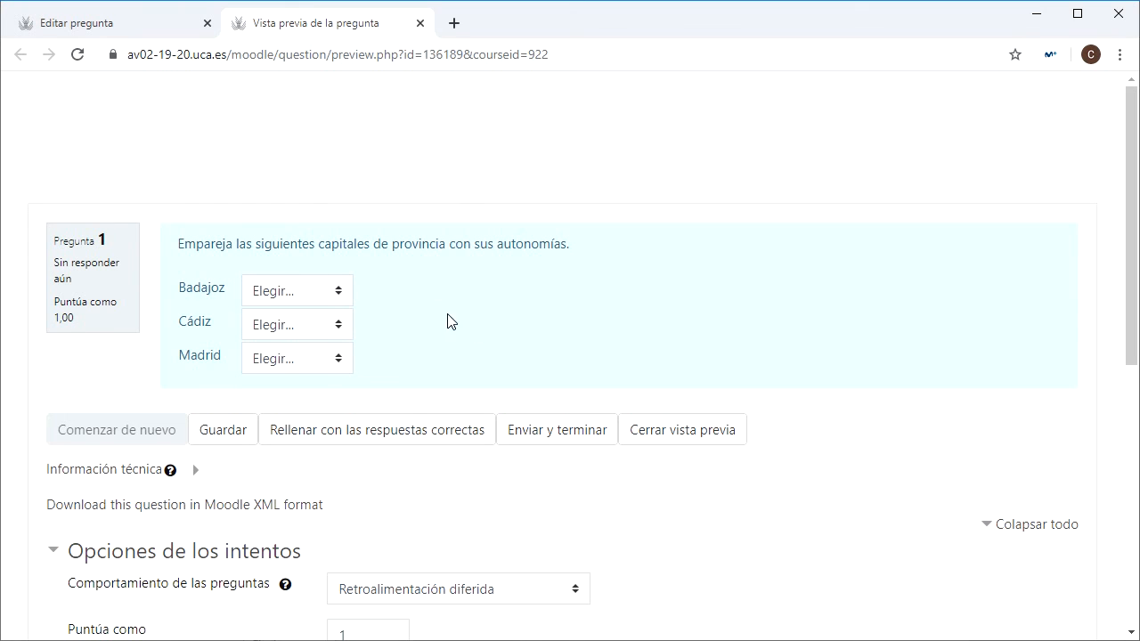
pyautogui.click(290, 289)
pyautogui.click(305, 354)
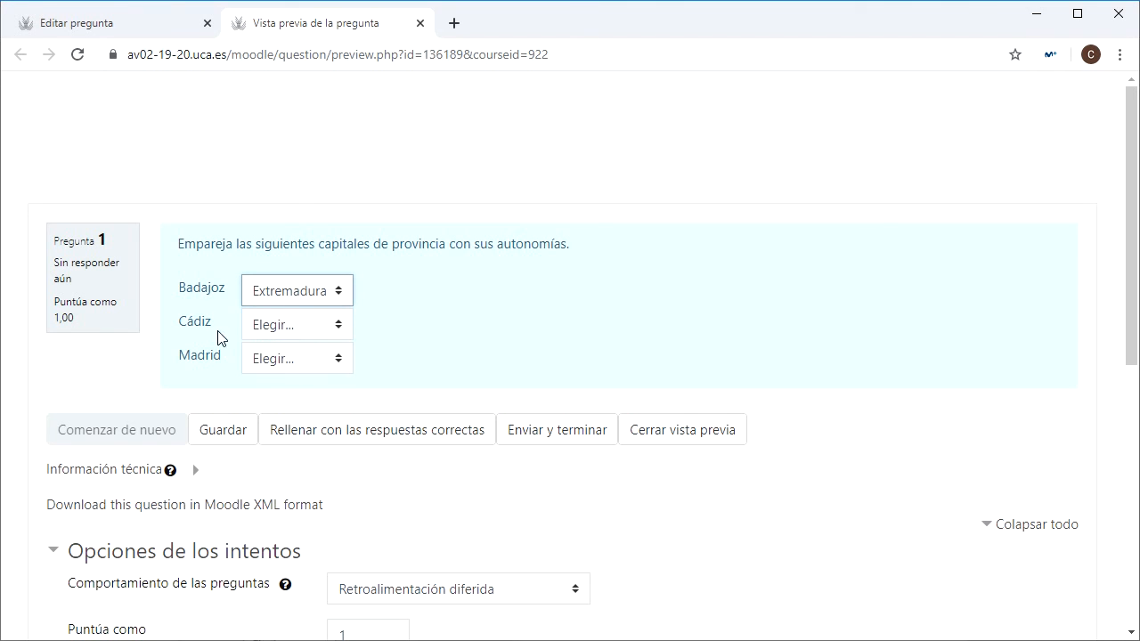
pyautogui.click(290, 326)
pyautogui.click(298, 406)
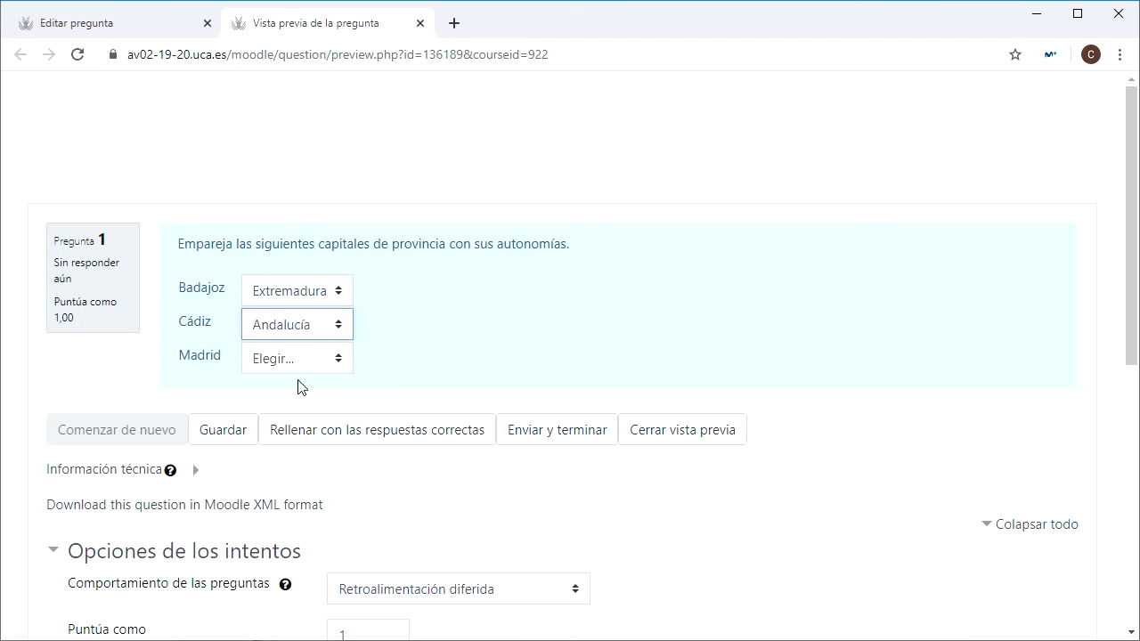
pyautogui.click(264, 361)
pyautogui.click(282, 401)
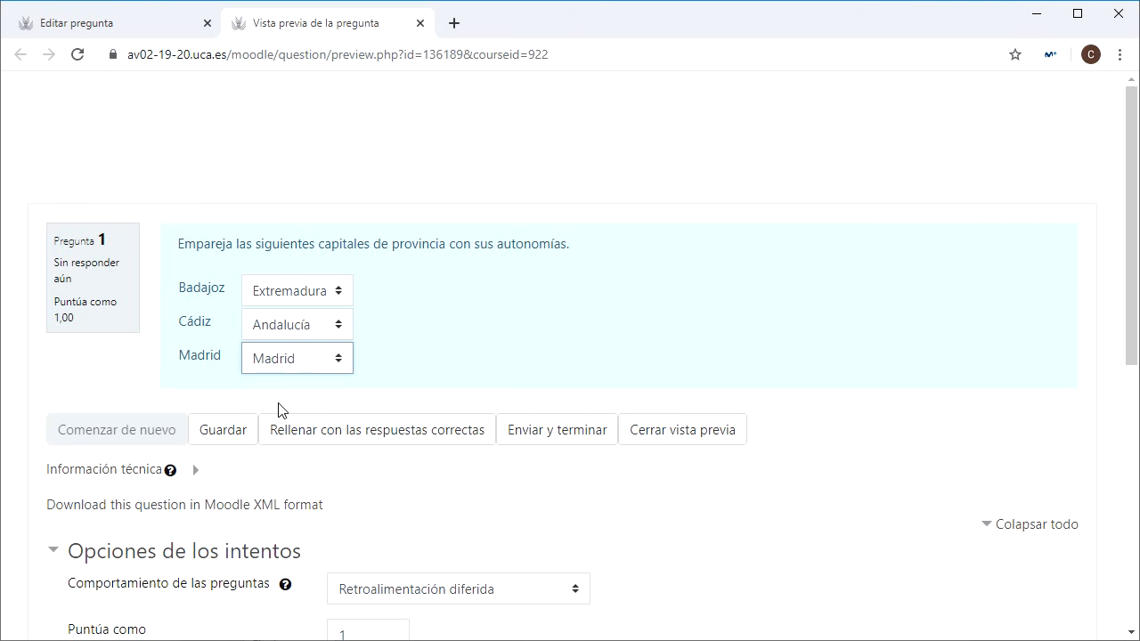
pyautogui.click(314, 371)
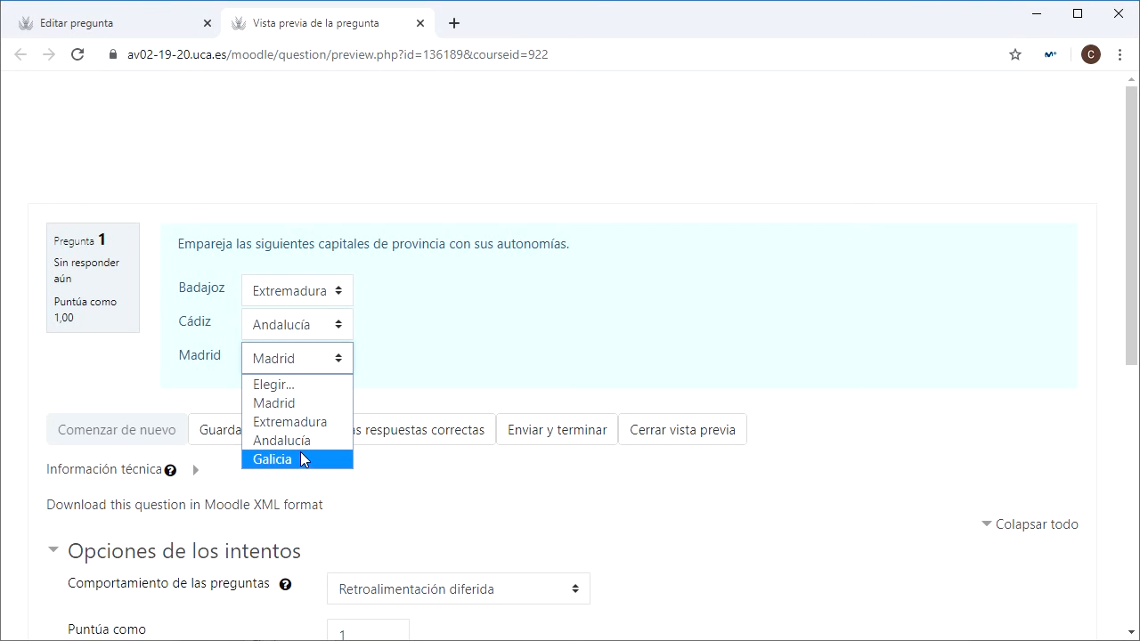
pyautogui.click(450, 354)
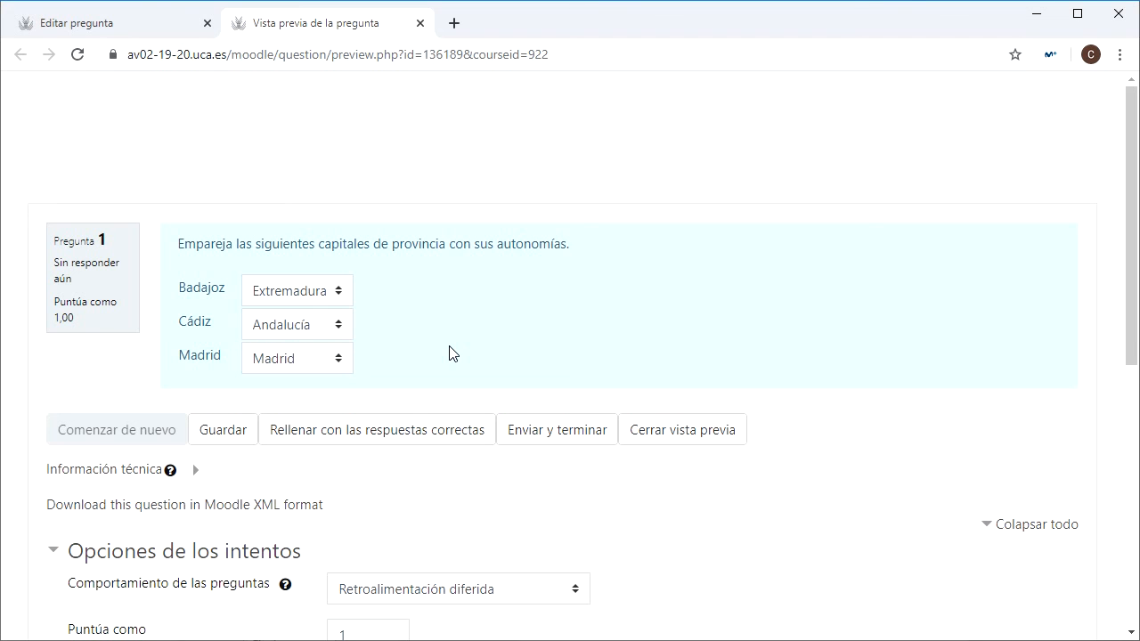
# Step: Return to the question bank and add a new question of the Emparejamiento type
pyautogui.click(125, 18)
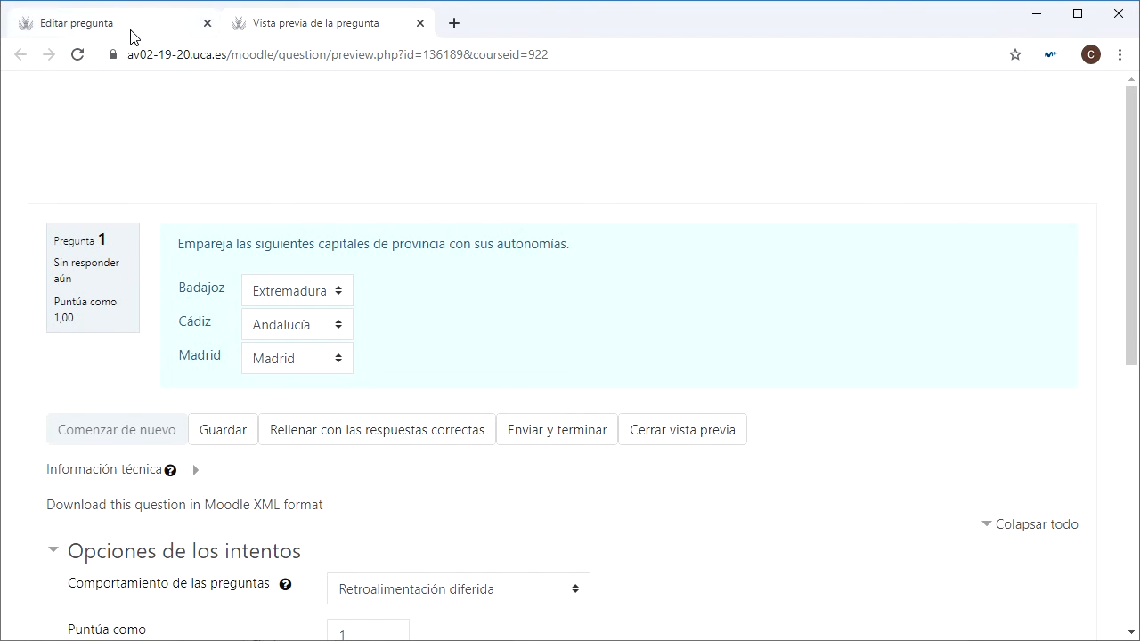
pyautogui.scroll(-4, 526, 356)
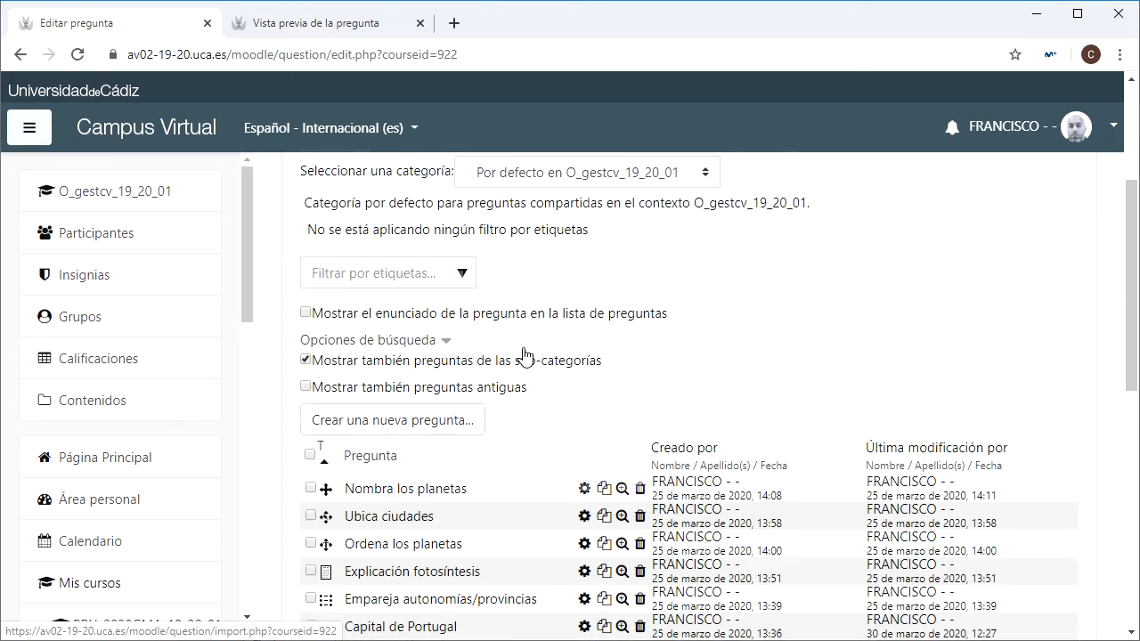
pyautogui.click(445, 329)
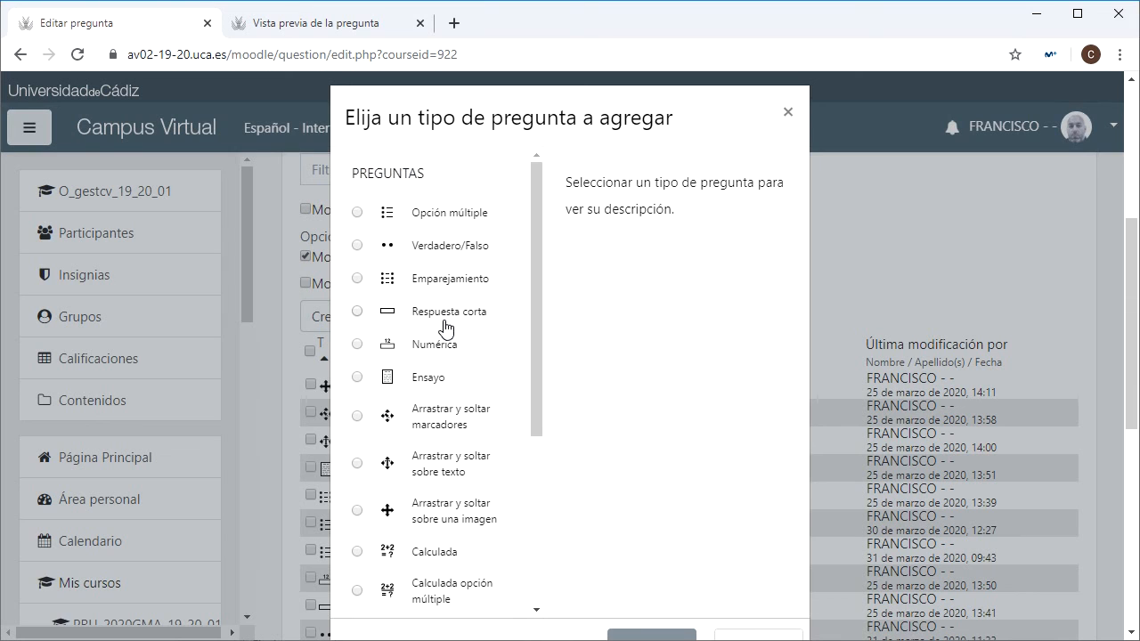
pyautogui.click(357, 277)
pyautogui.scroll(-2, 588, 364)
pyautogui.click(648, 465)
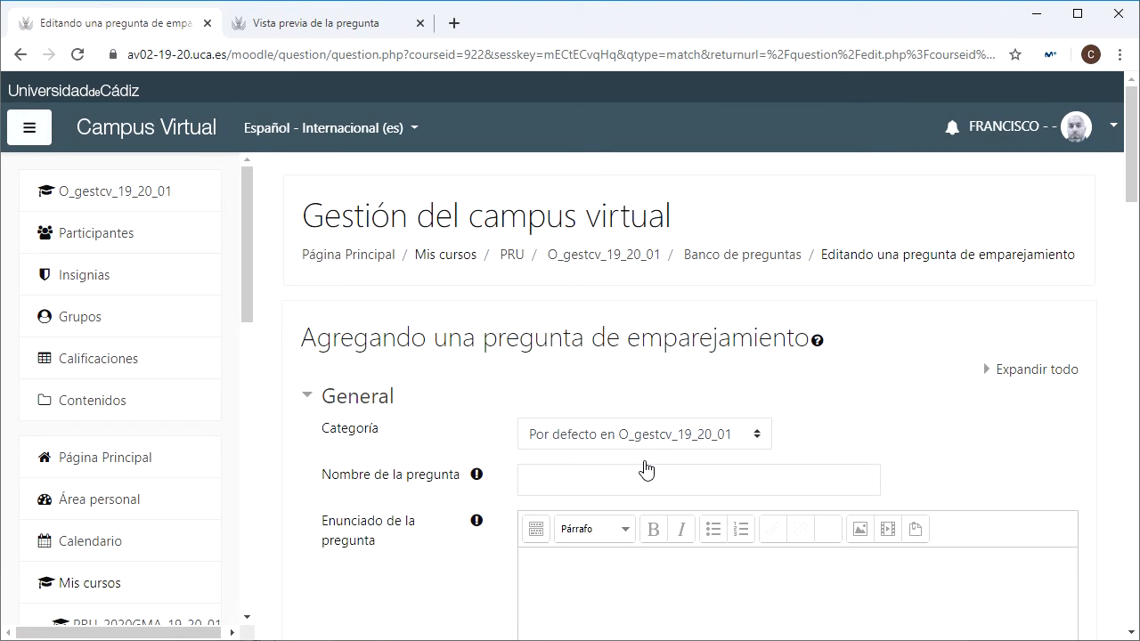
# Step: Set the new question's category to Geografía and its name to "Autonomías y ciudades"
pyautogui.click(584, 429)
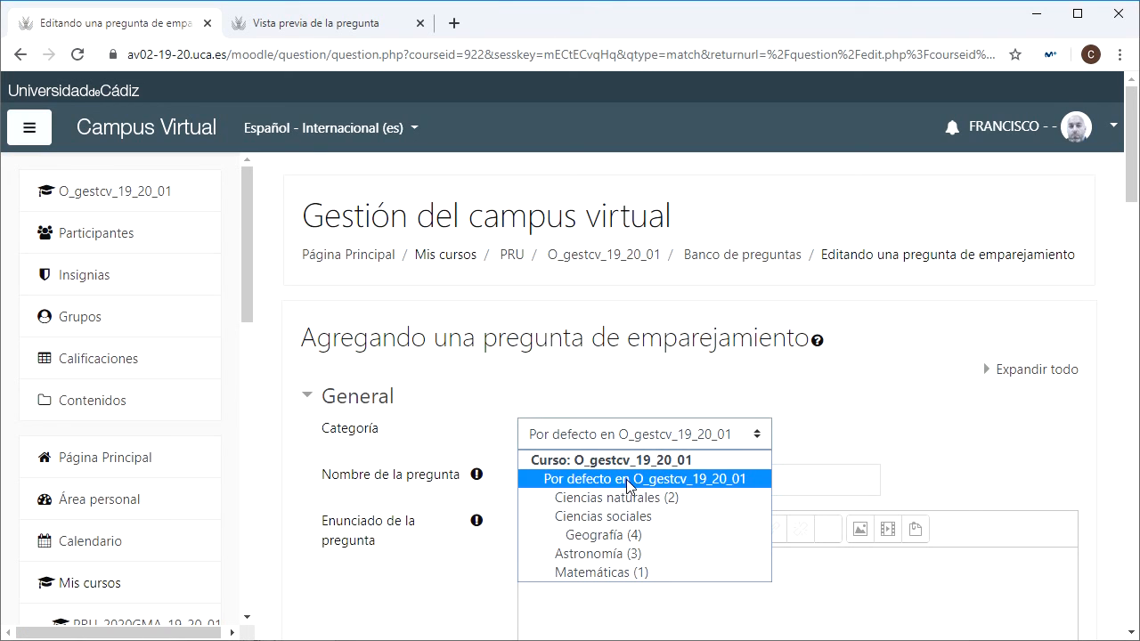
pyautogui.click(621, 541)
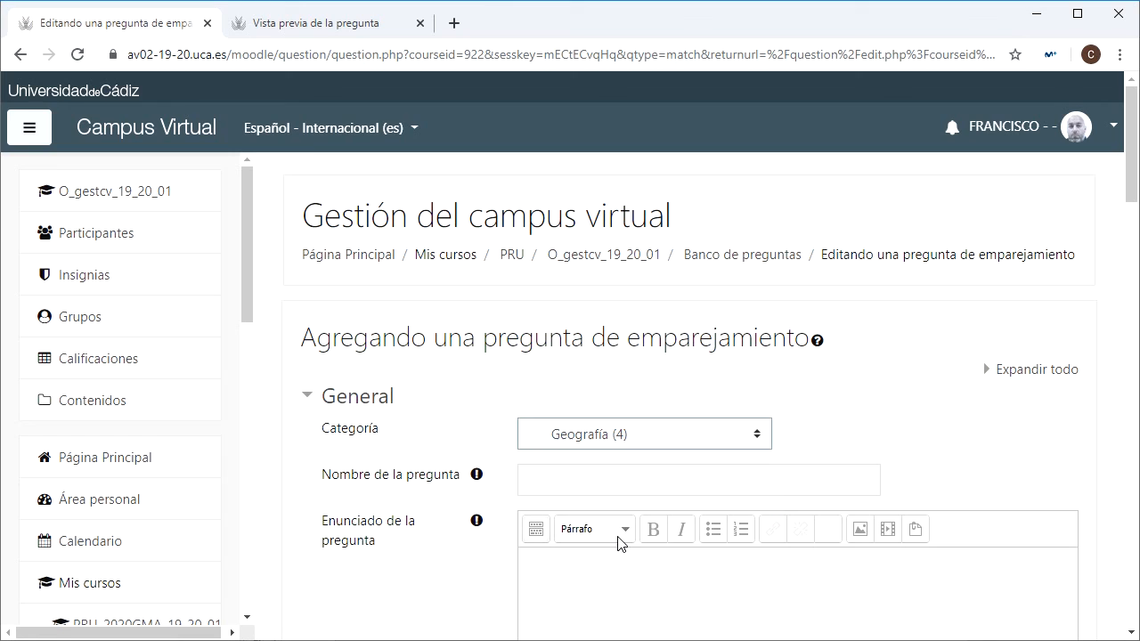
pyautogui.click(619, 479)
pyautogui.scroll(-2, 406, 469)
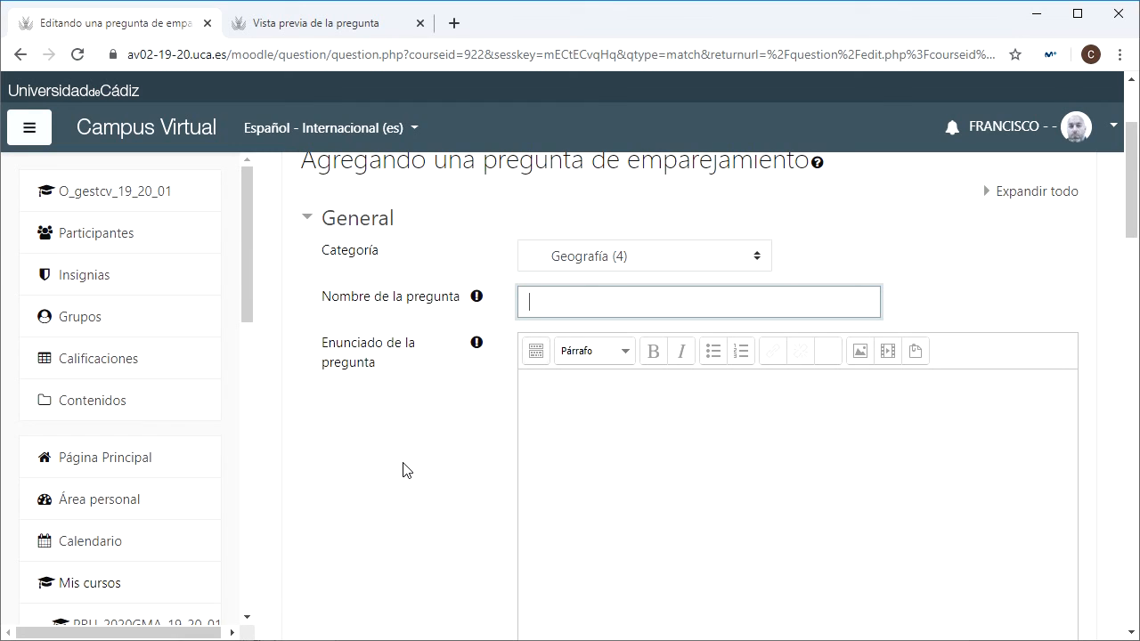
pyautogui.write('Autonomías y ciudades')
# Step: Paste the copied sentence about matching provincial capitals with their autonomías as the question's statement
pyautogui.click(573, 420)
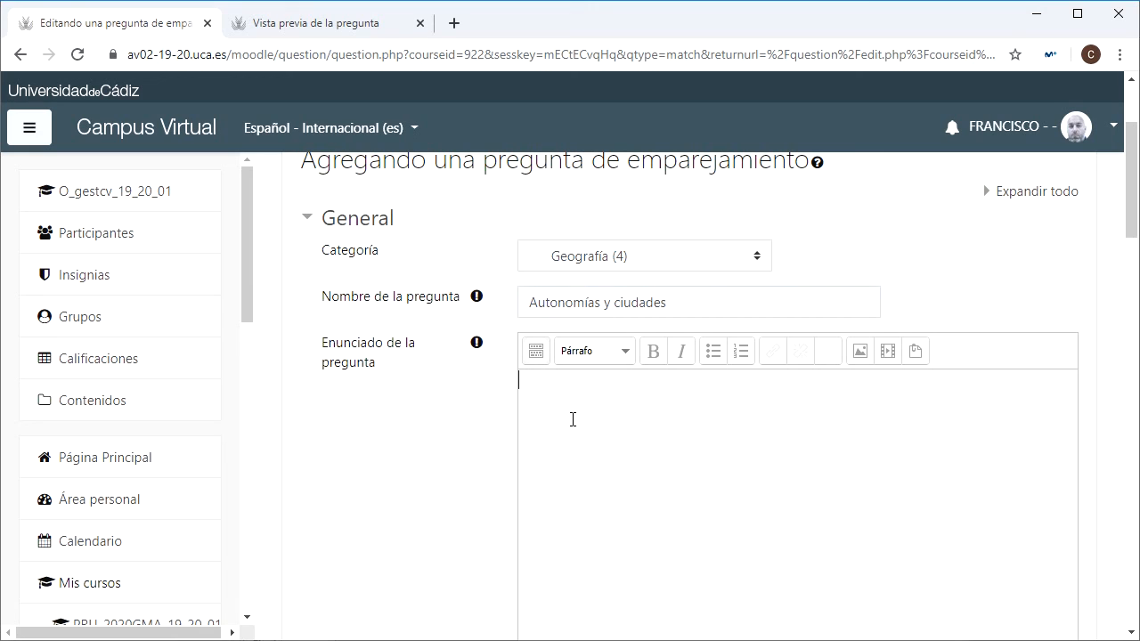
pyautogui.hotkey('ctrl', 'v')
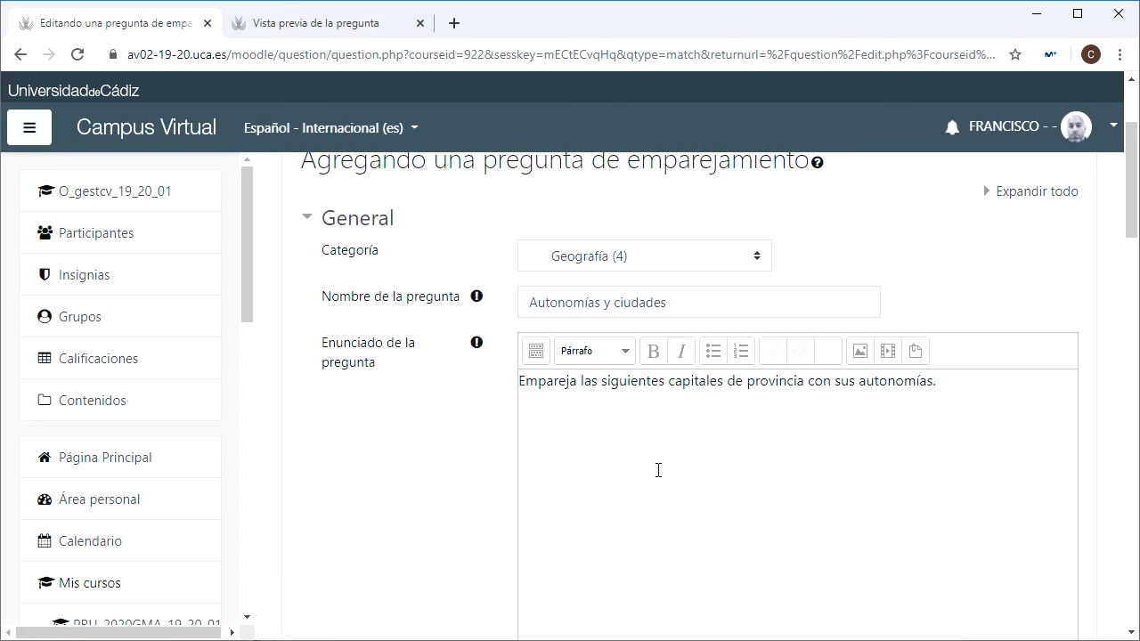
# Step: Examine the default score, general feedback, Barajar option, the three question and answer blocks and the option for adding more blanks
pyautogui.scroll(-4, 658, 470)
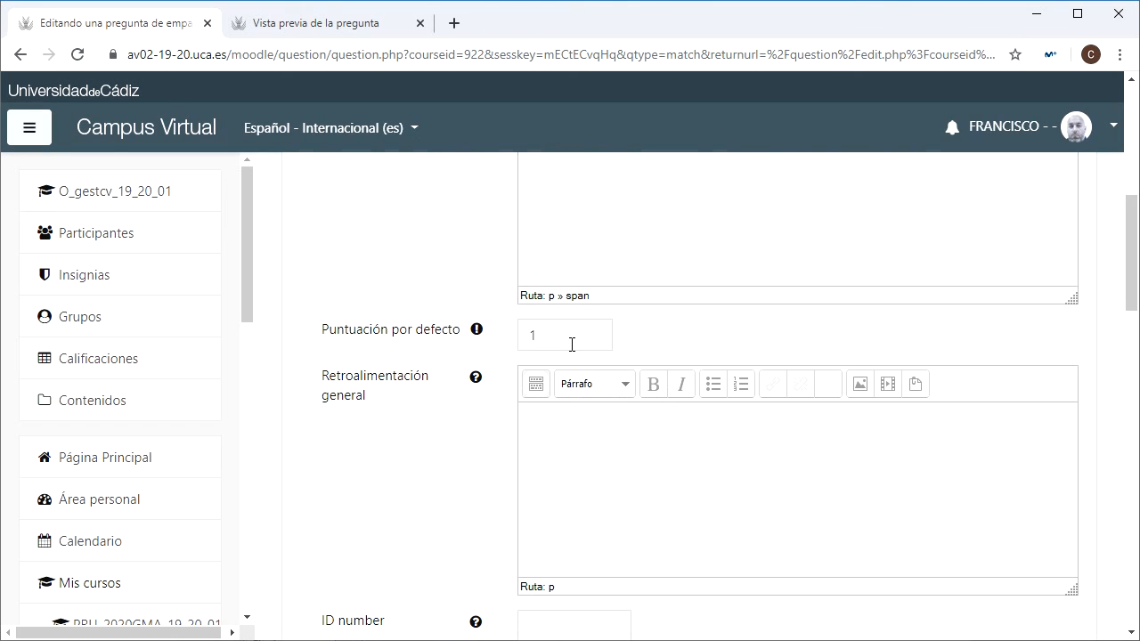
pyautogui.scroll(-2, 415, 452)
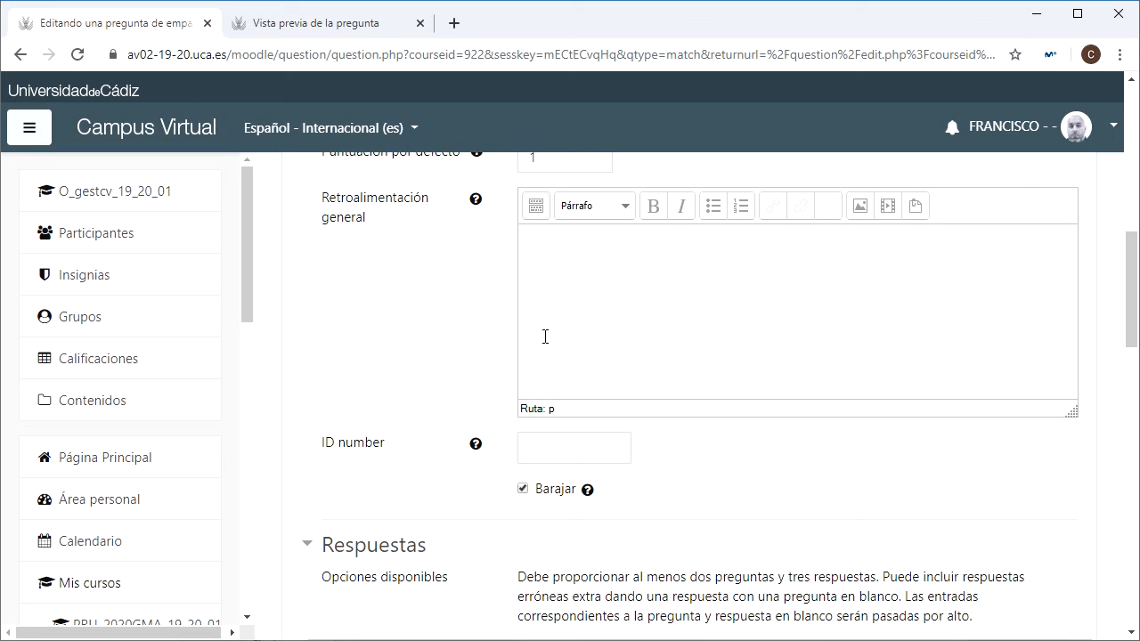
pyautogui.scroll(-4, 545, 336)
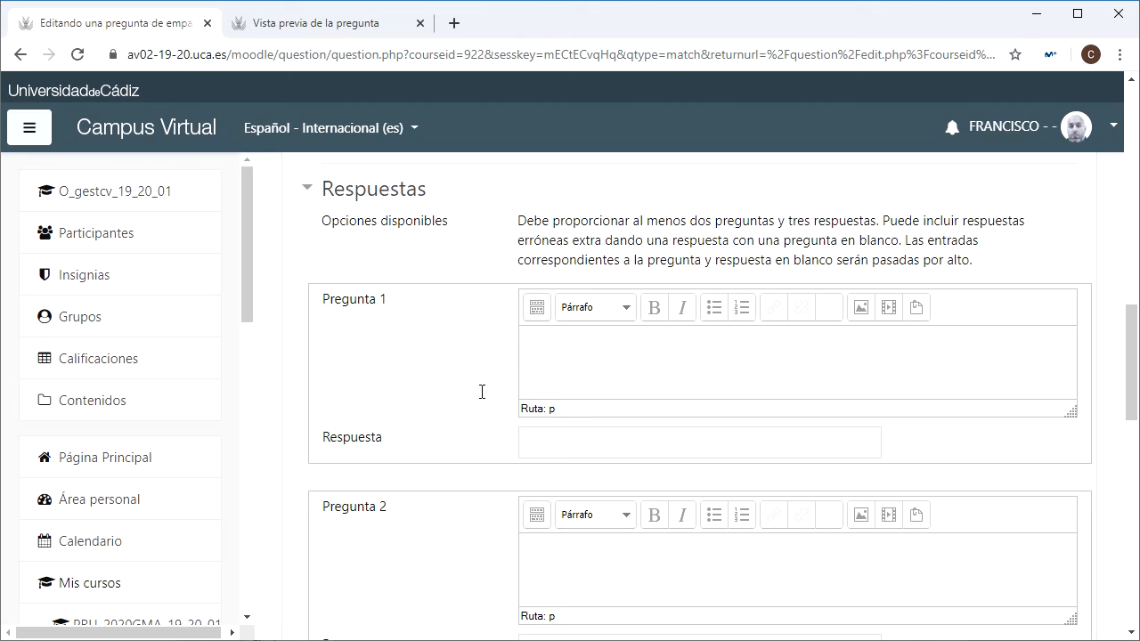
pyautogui.scroll(-4, 443, 337)
pyautogui.scroll(-1, 441, 336)
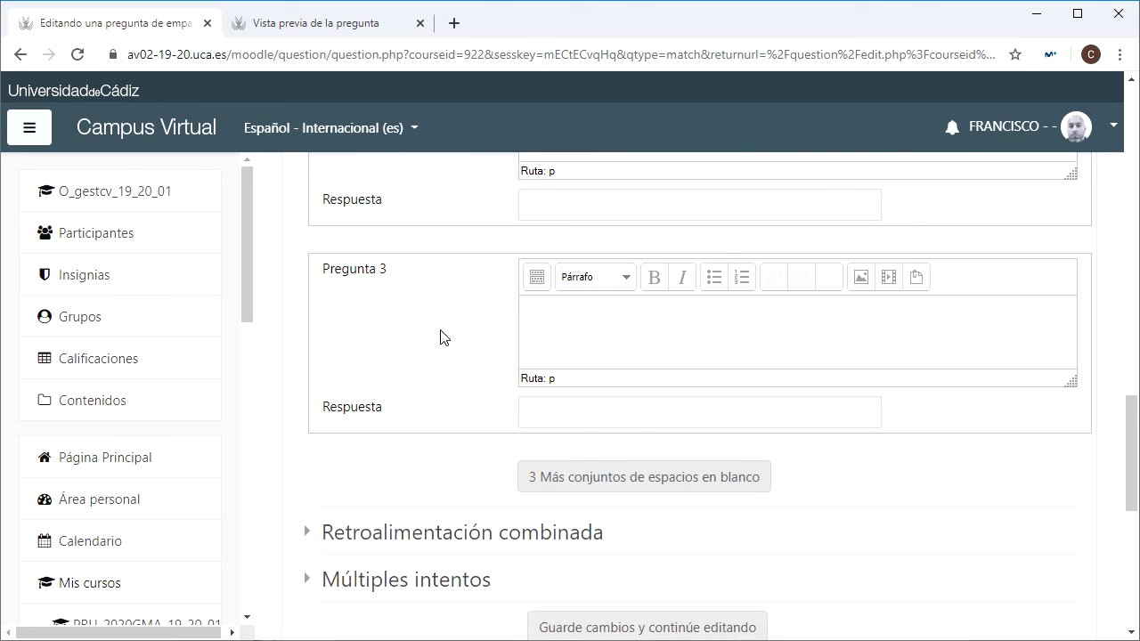
pyautogui.scroll(4, 450, 317)
pyautogui.scroll(-2, 454, 311)
pyautogui.scroll(3, 481, 276)
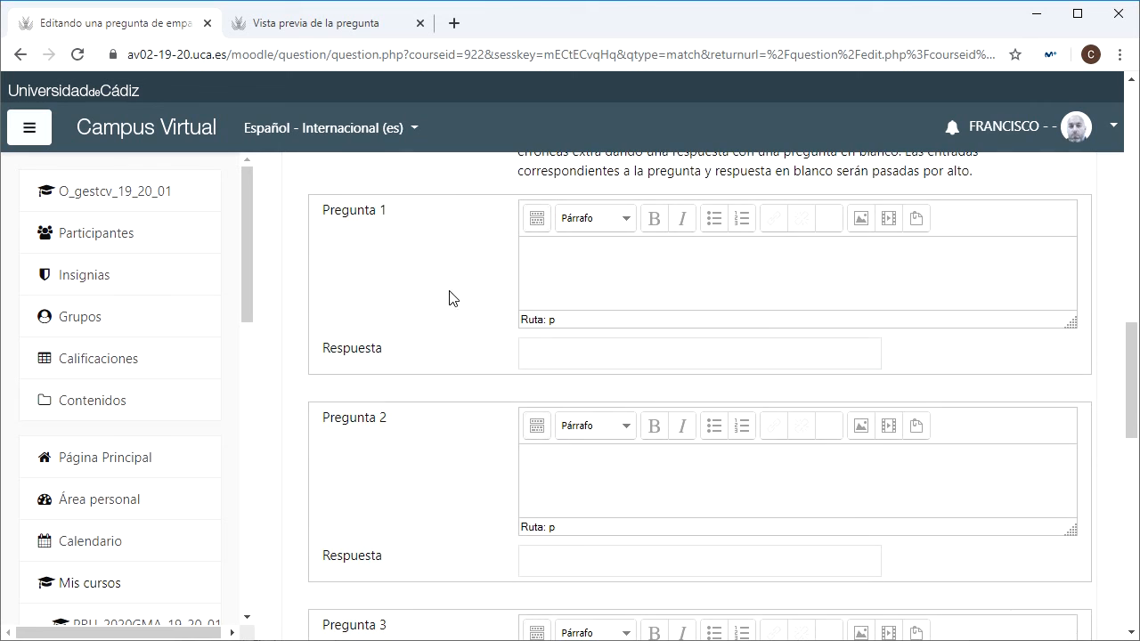
pyautogui.scroll(-2, 481, 414)
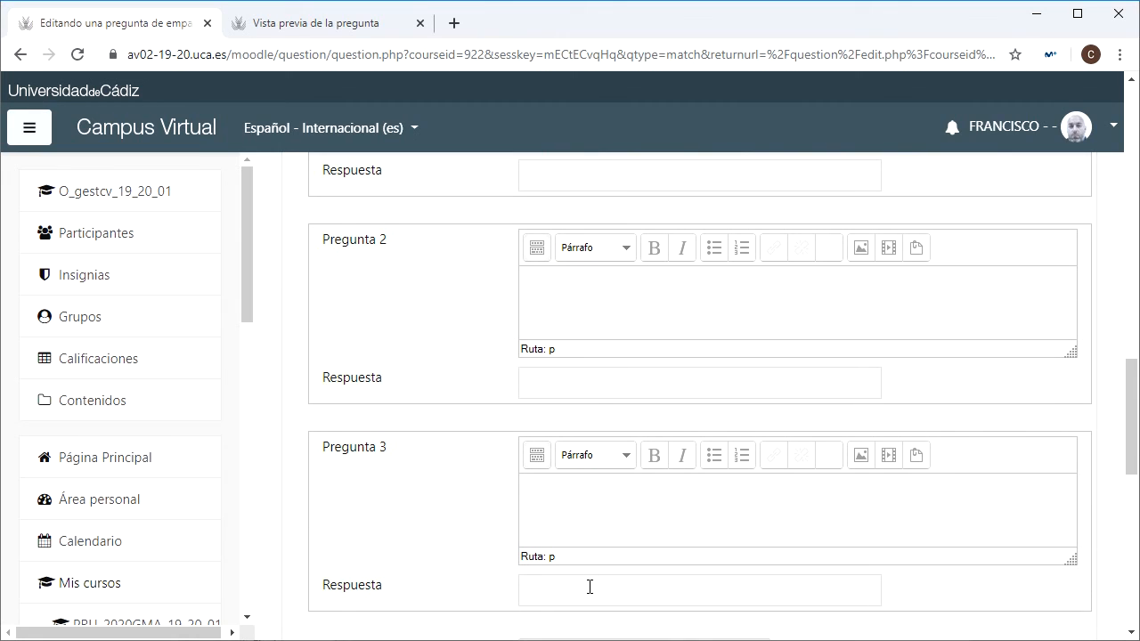
pyautogui.scroll(3, 445, 470)
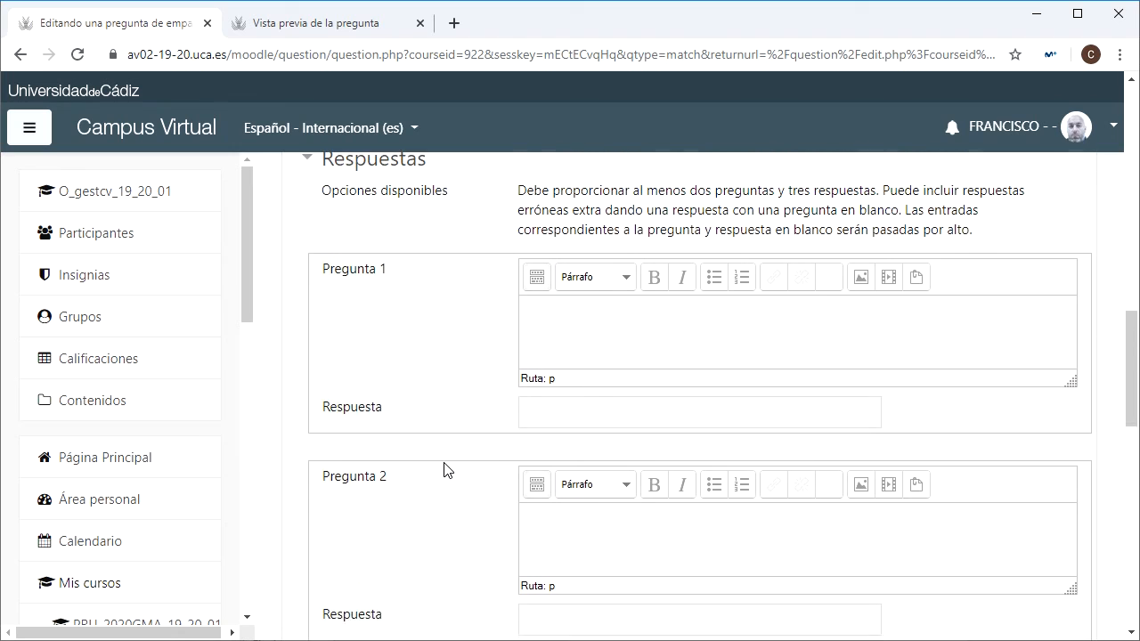
pyautogui.scroll(-3, 445, 471)
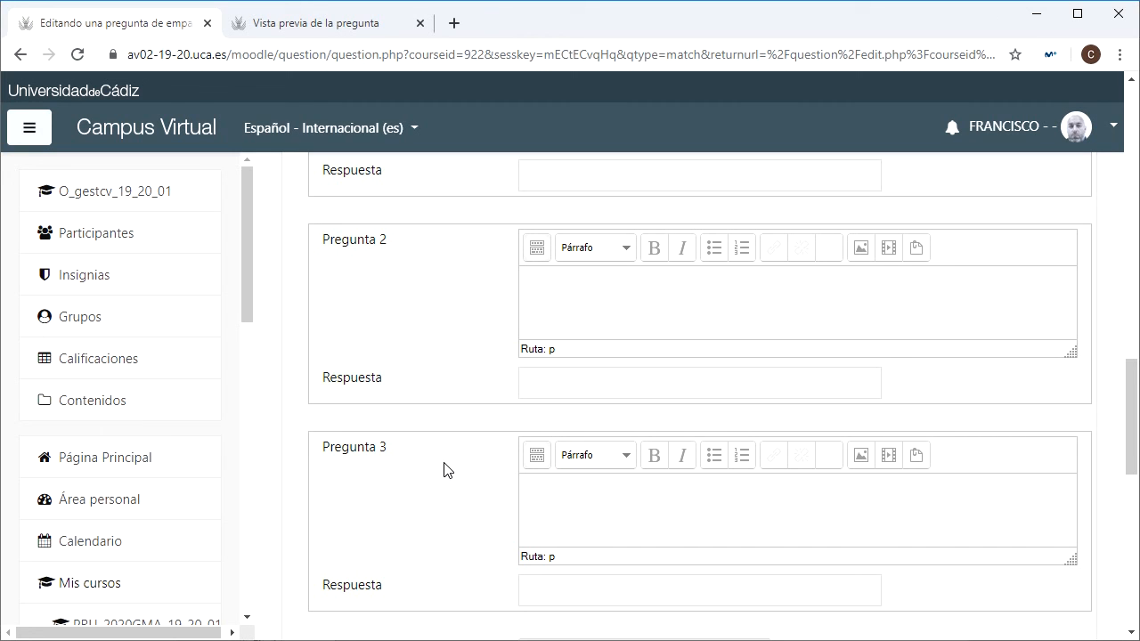
pyautogui.scroll(-3, 446, 469)
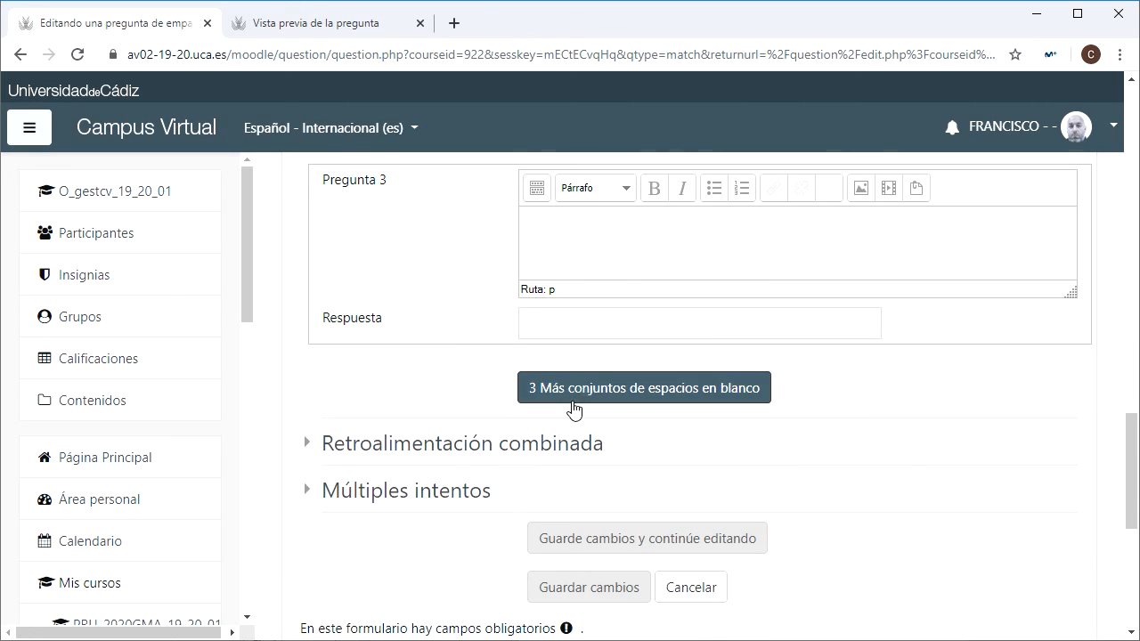
pyautogui.click(640, 387)
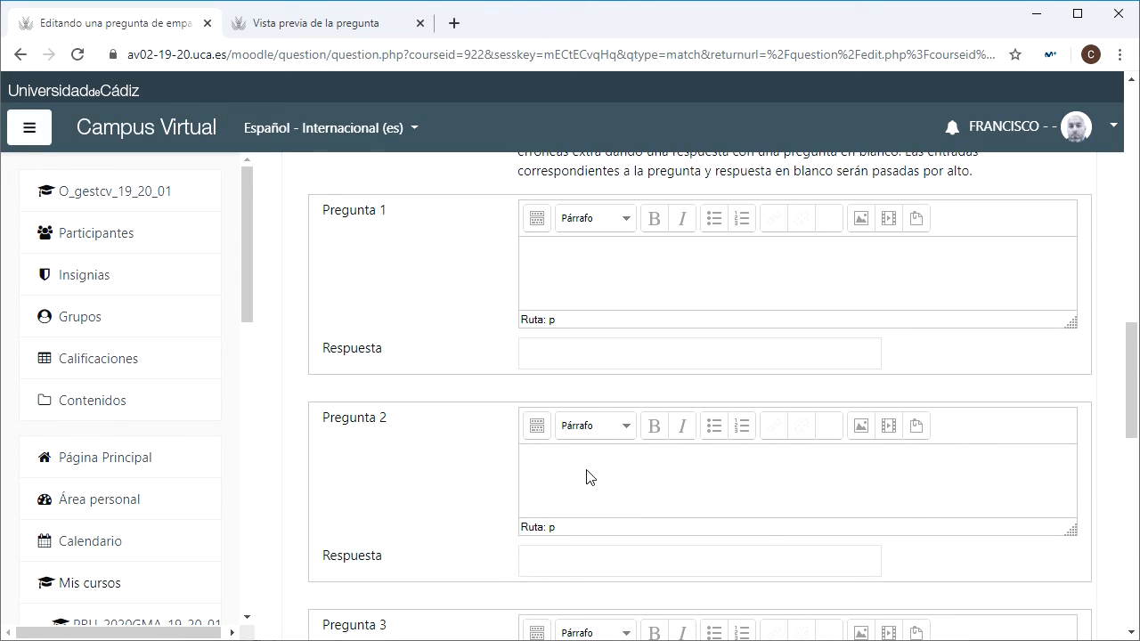
pyautogui.scroll(-4, 586, 494)
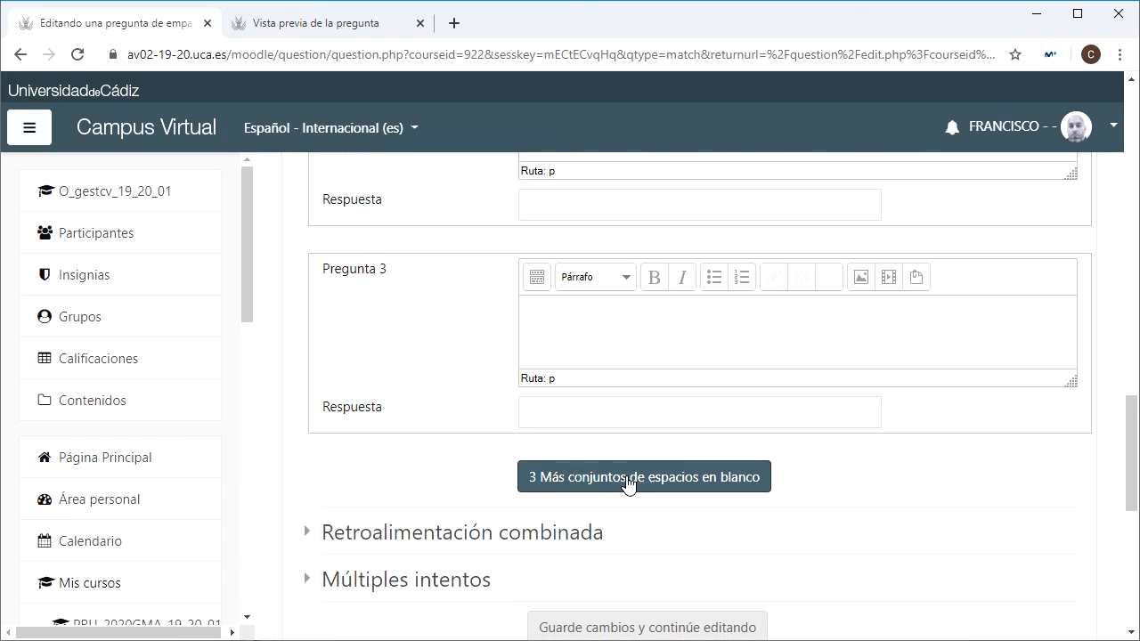
# Step: Enter Madrid as Pregunta 1 and Madrid as its matching answer
pyautogui.scroll(4, 541, 455)
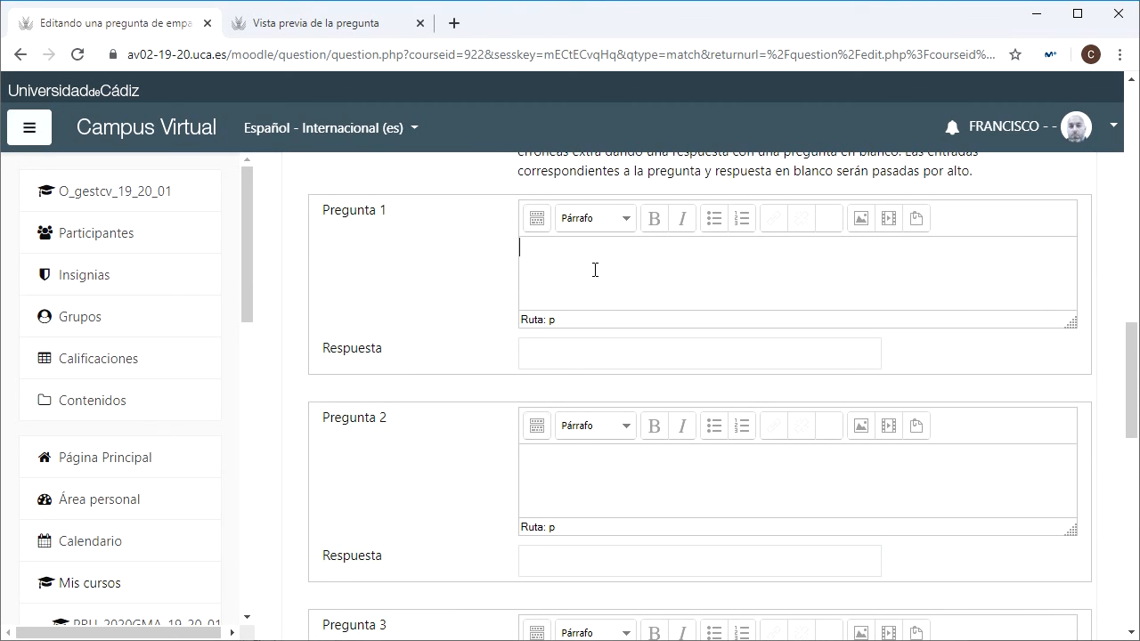
pyautogui.write('Madrid')
pyautogui.click(587, 351)
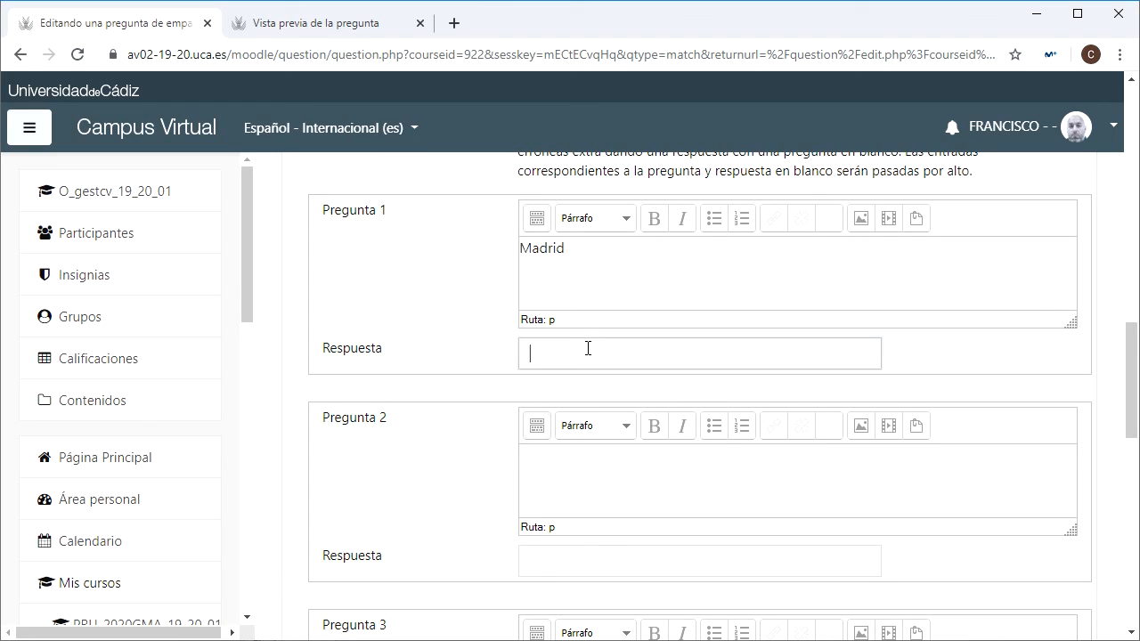
pyautogui.write('Madrid')
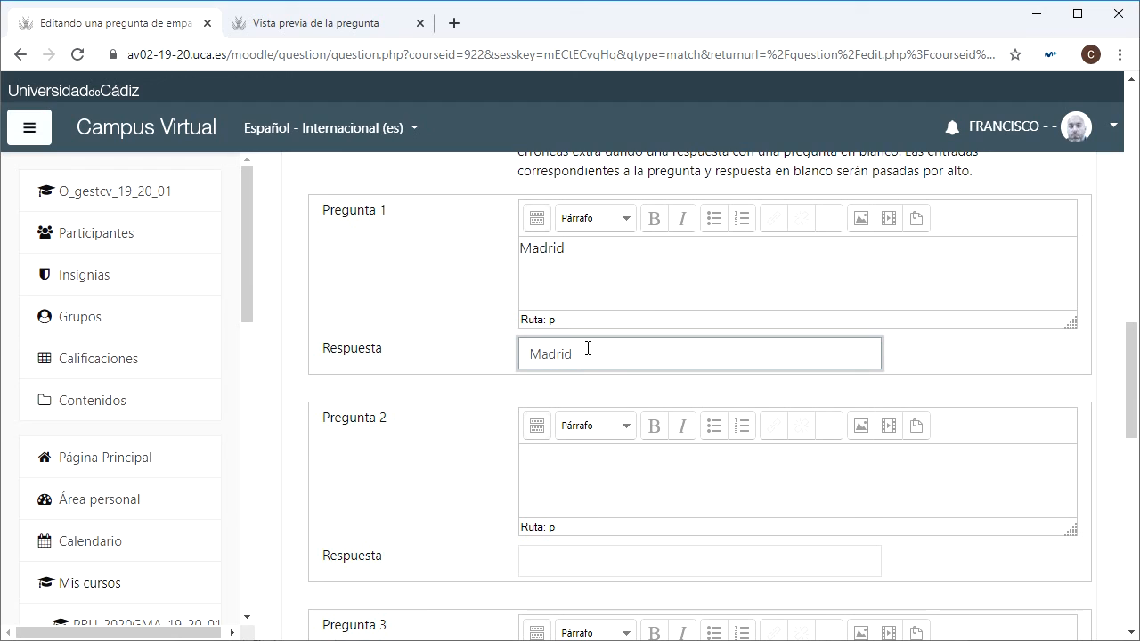
# Step: Enter Cádiz as Pregunta 2 and "Ancalucia" as its matching answer
pyautogui.click(576, 460)
pyautogui.write('Cádiz')
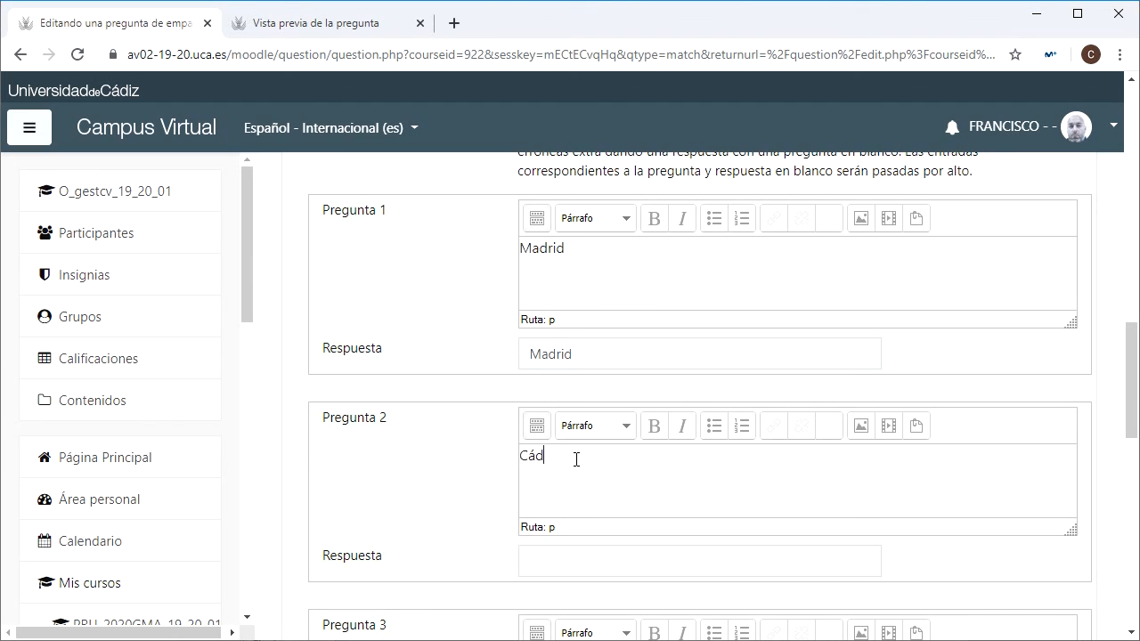
pyautogui.click(551, 562)
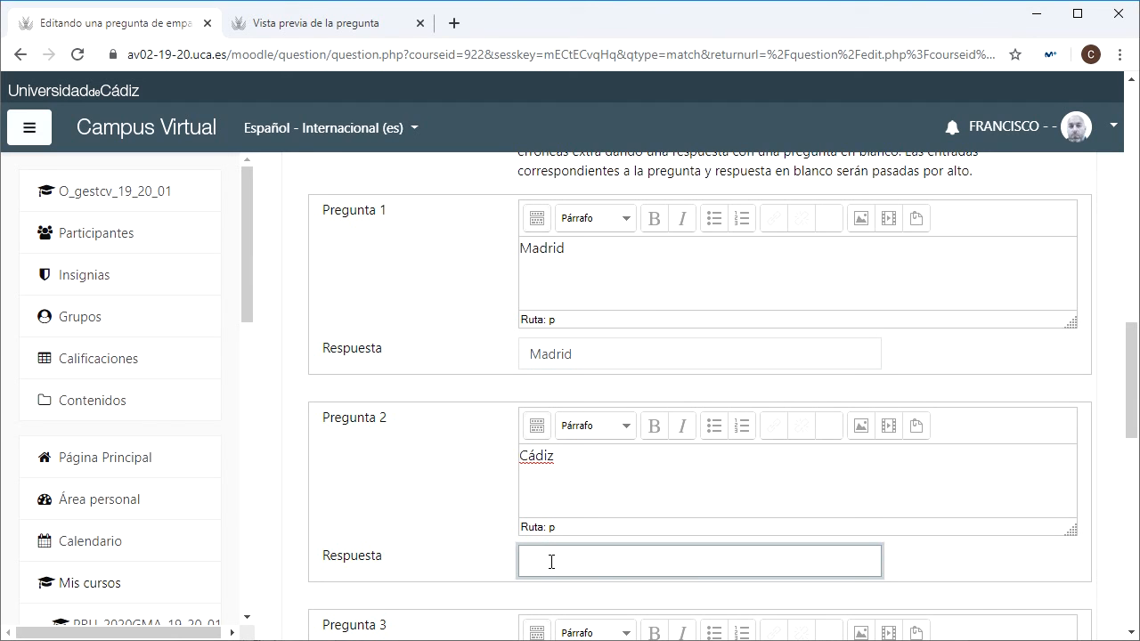
pyautogui.write('Andalucía')
pyautogui.press('BackSpace')
pyautogui.press('BackSpace')
pyautogui.press('BackSpace')
pyautogui.press('BackSpace')
pyautogui.press('BackSpace')
pyautogui.press('BackSpace')
pyautogui.press('BackSpace')
pyautogui.press('BackSpace')
pyautogui.press('BackSpace')
pyautogui.write('Andalucia')
pyautogui.scroll(-4, 474, 481)
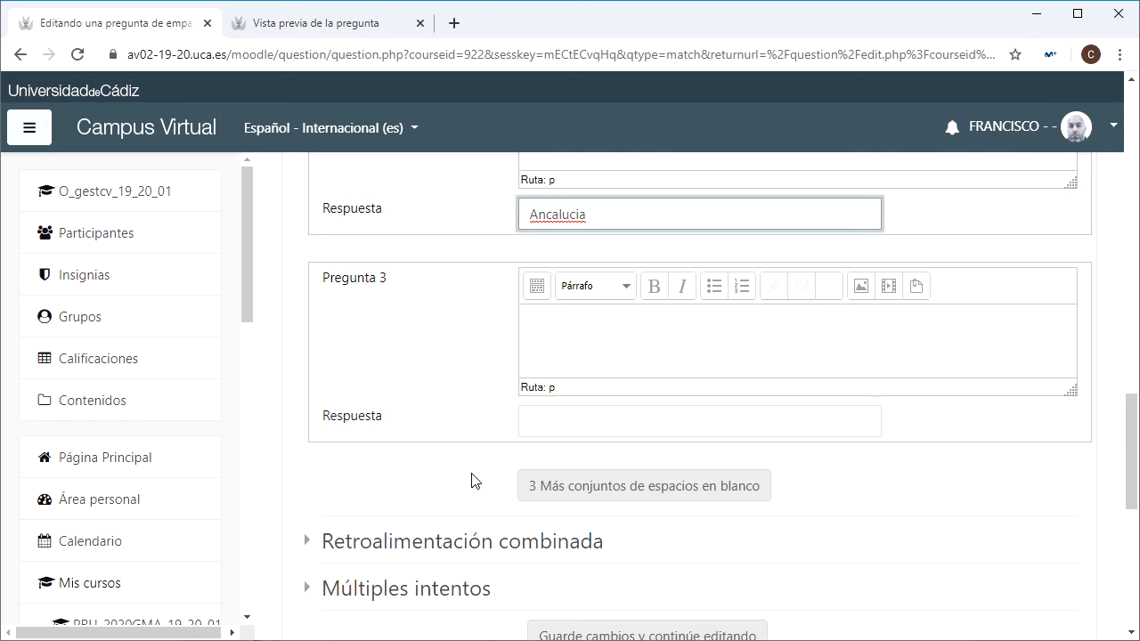
# Step: Enter Cáceres as Pregunta 3 and Extremadura as its matching answer
pyautogui.click(612, 316)
pyautogui.write('Cáceres')
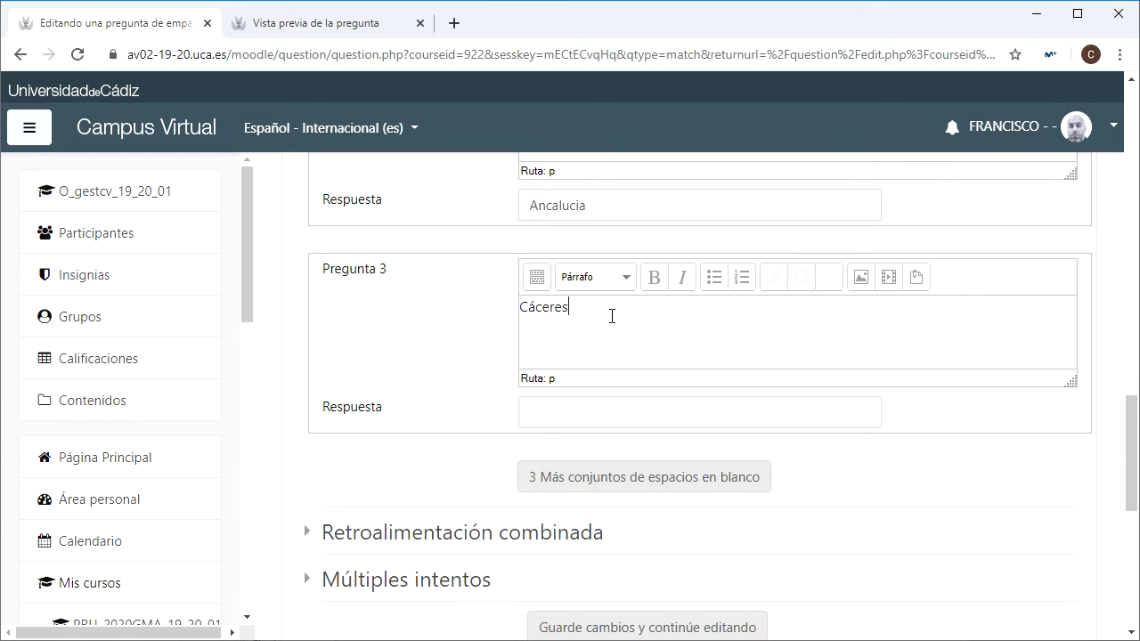
pyautogui.click(595, 414)
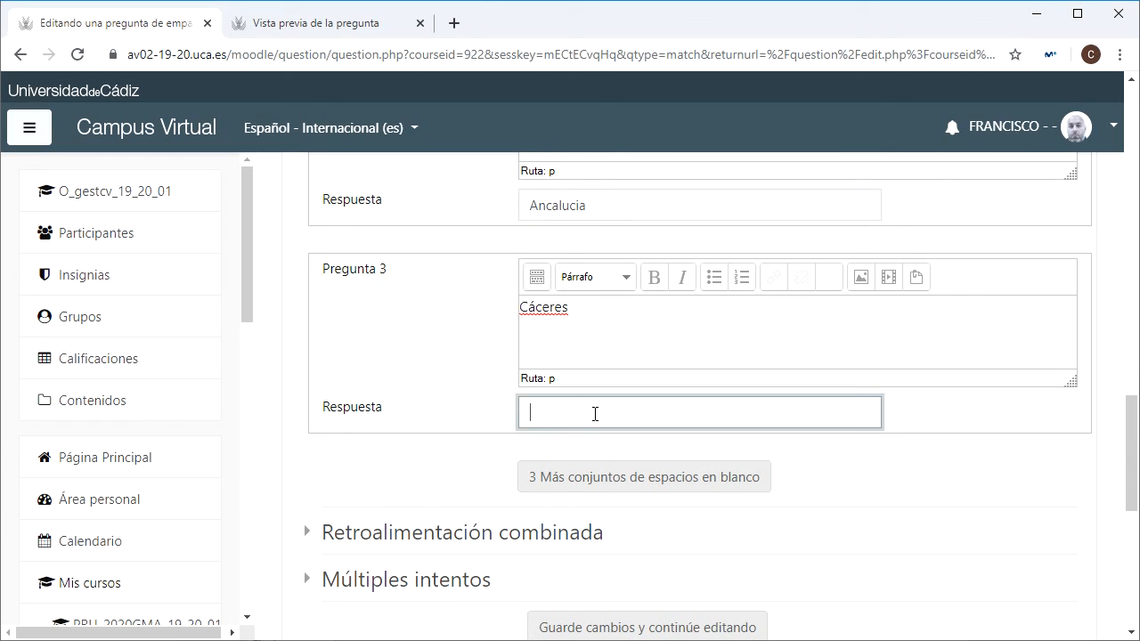
pyautogui.write('Extremadura')
# Step: Add three more blank question sets and enter Galicia and Navarra as answers 4 and 5, leaving their questions empty
pyautogui.click(590, 485)
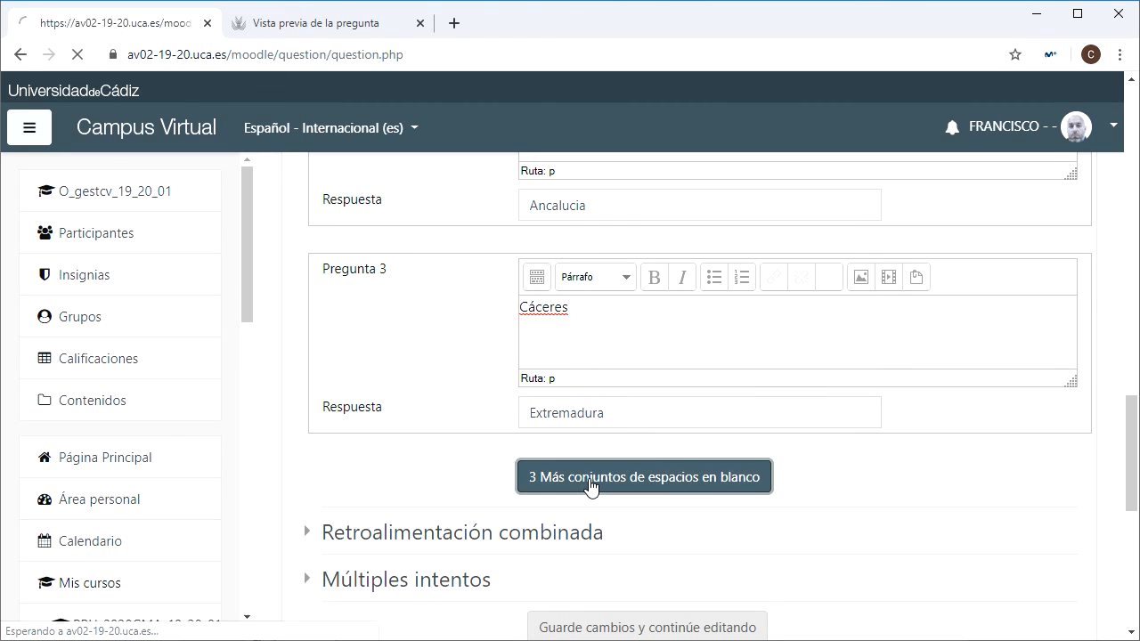
pyautogui.scroll(-4, 591, 484)
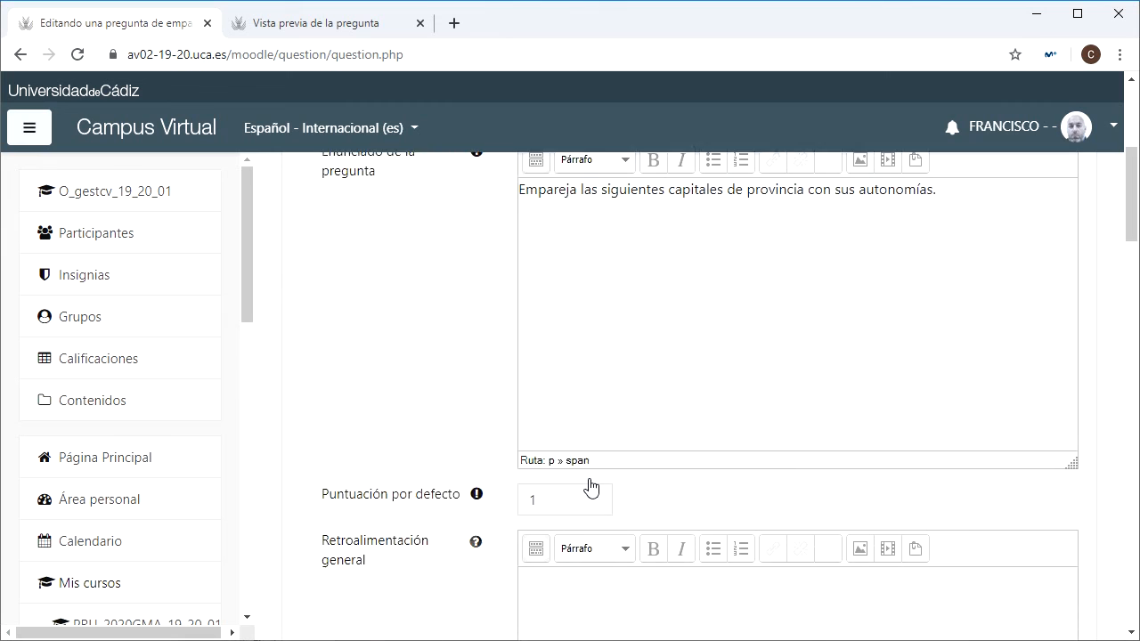
pyautogui.scroll(-10, 591, 486)
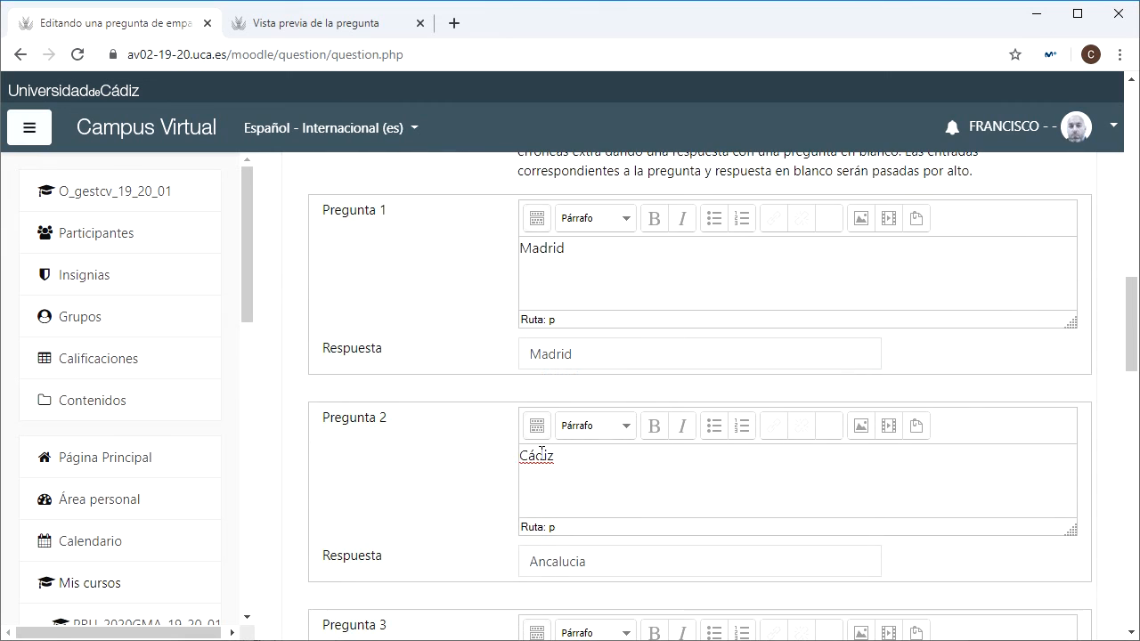
pyautogui.scroll(-3, 566, 435)
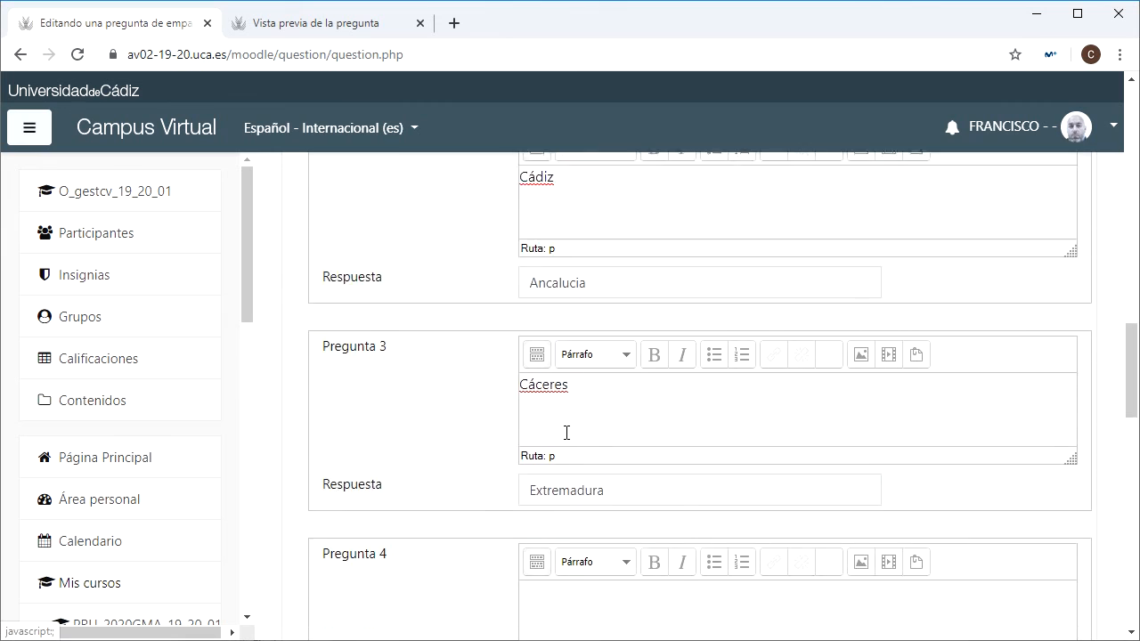
pyautogui.scroll(-3, 566, 432)
pyautogui.click(570, 444)
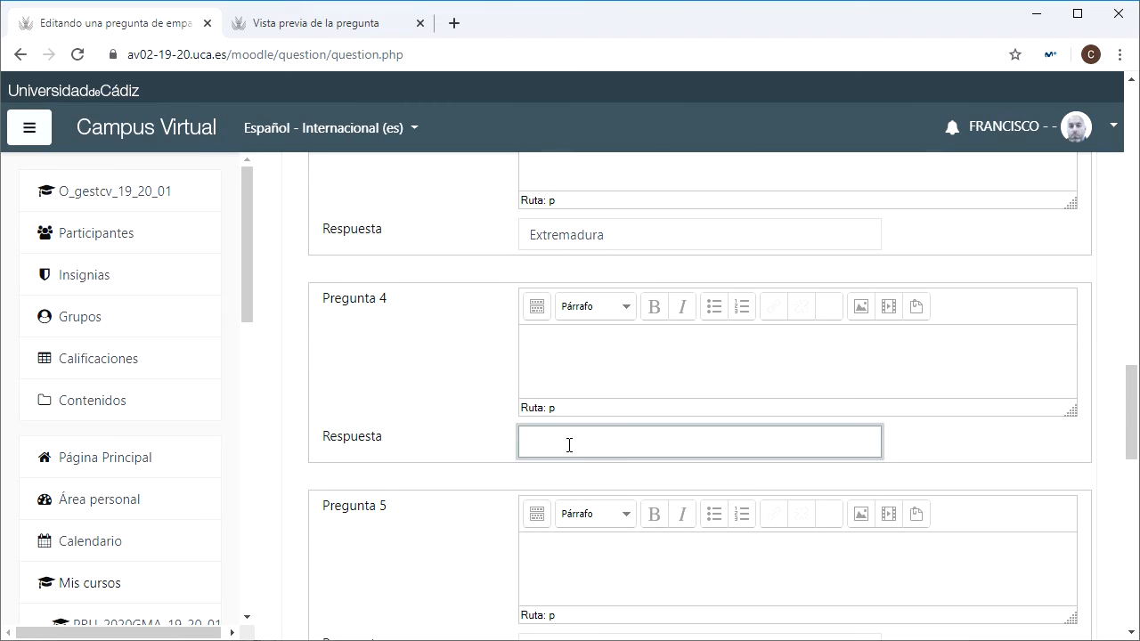
pyautogui.write('Galicia')
pyautogui.scroll(-2, 297, 448)
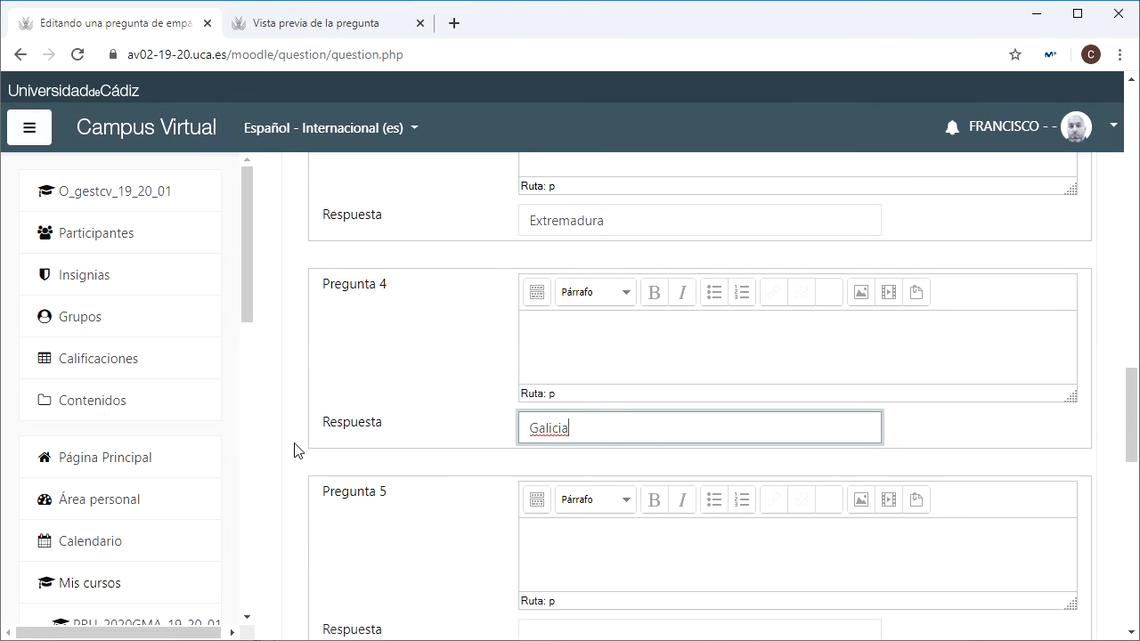
pyautogui.click(574, 469)
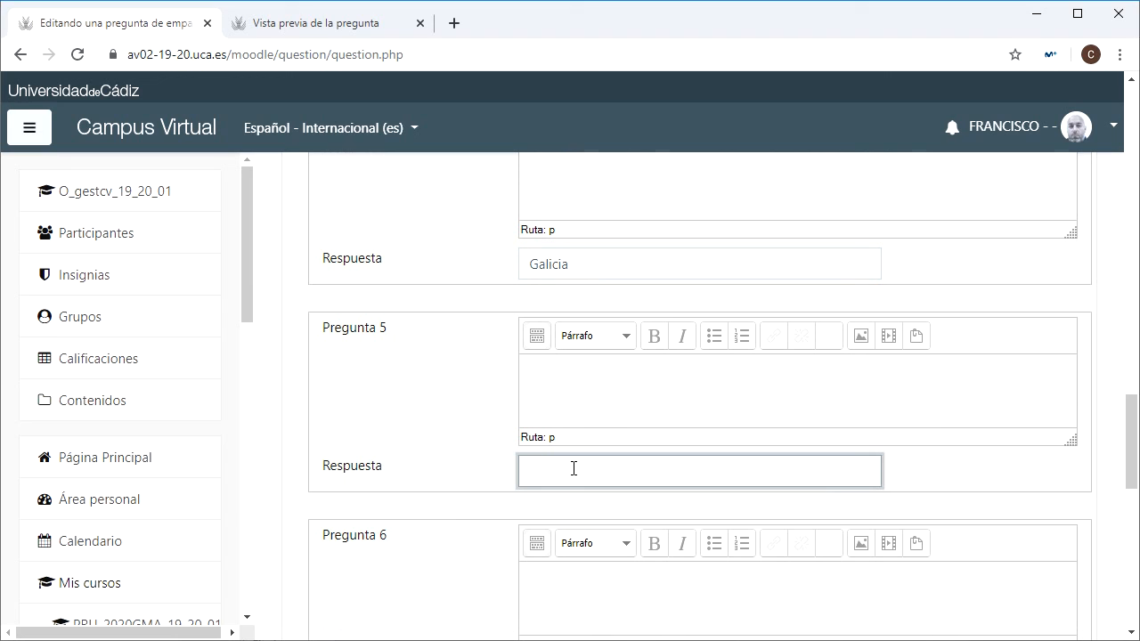
pyautogui.write('Navarra')
# Step: Expand Retroalimentación combinada and review the feedback for correct, partially correct and incorrect answers
pyautogui.scroll(-5, 424, 385)
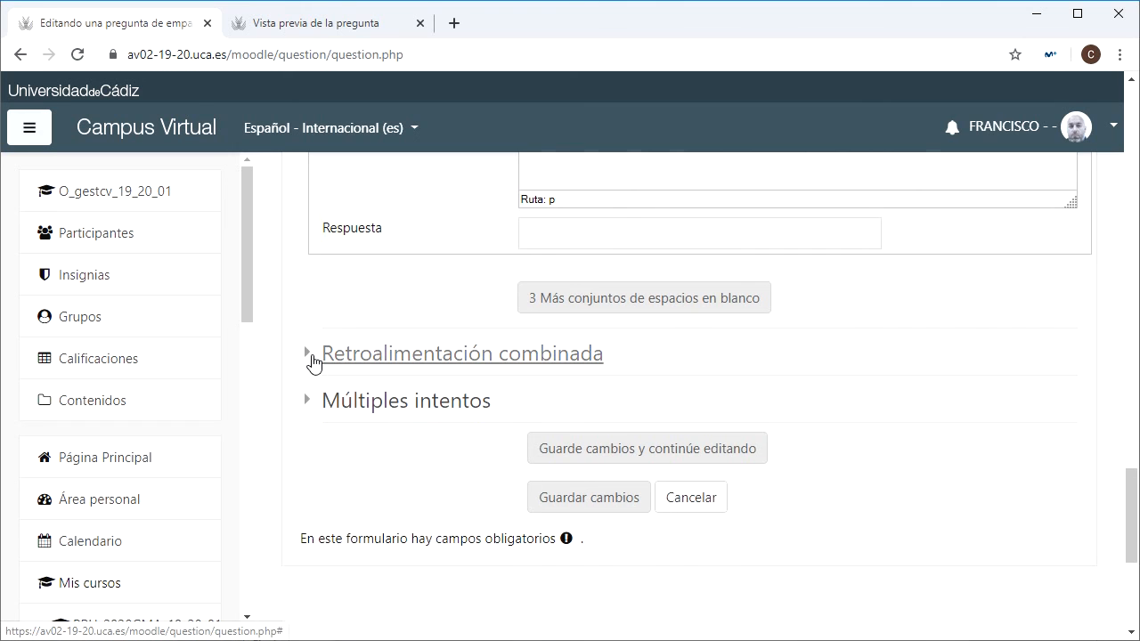
pyautogui.click(314, 362)
pyautogui.scroll(-2, 405, 363)
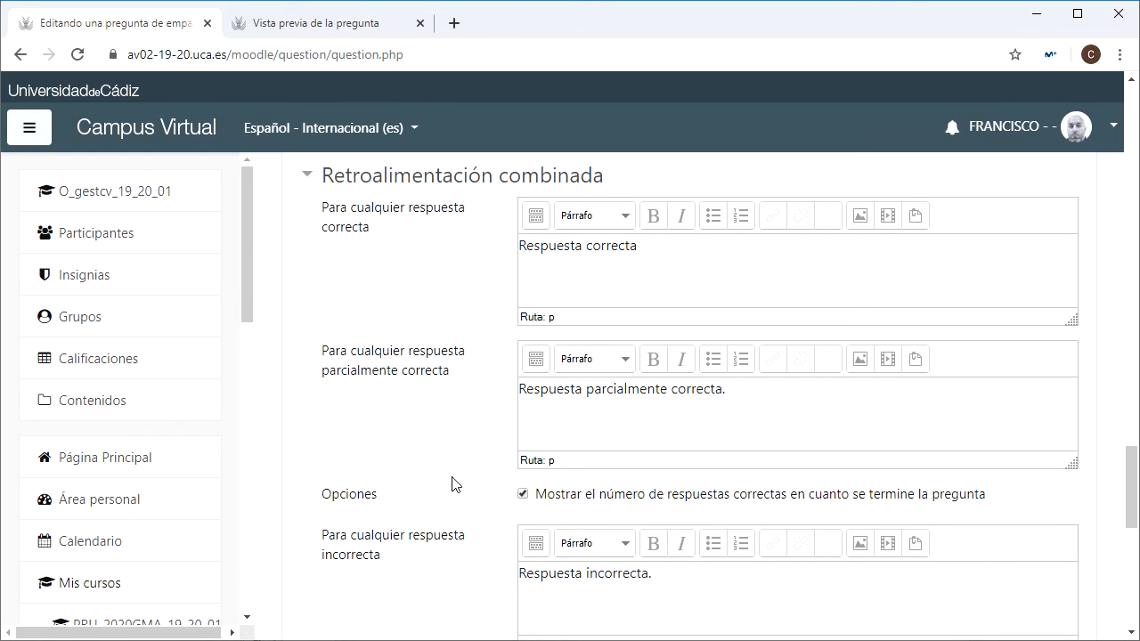
pyautogui.scroll(-4, 453, 484)
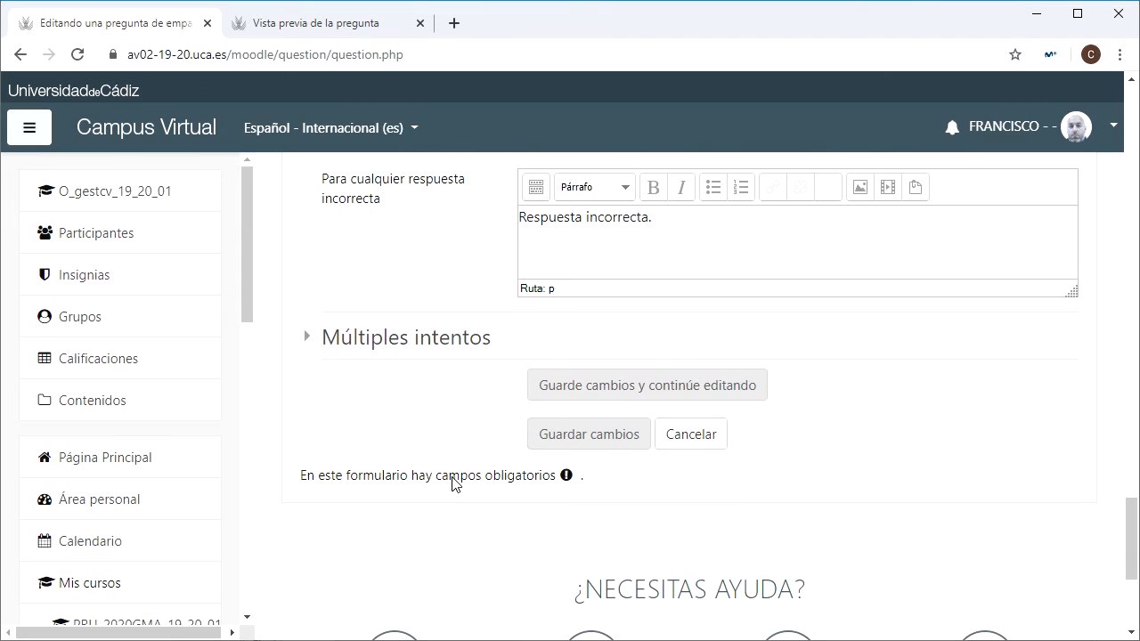